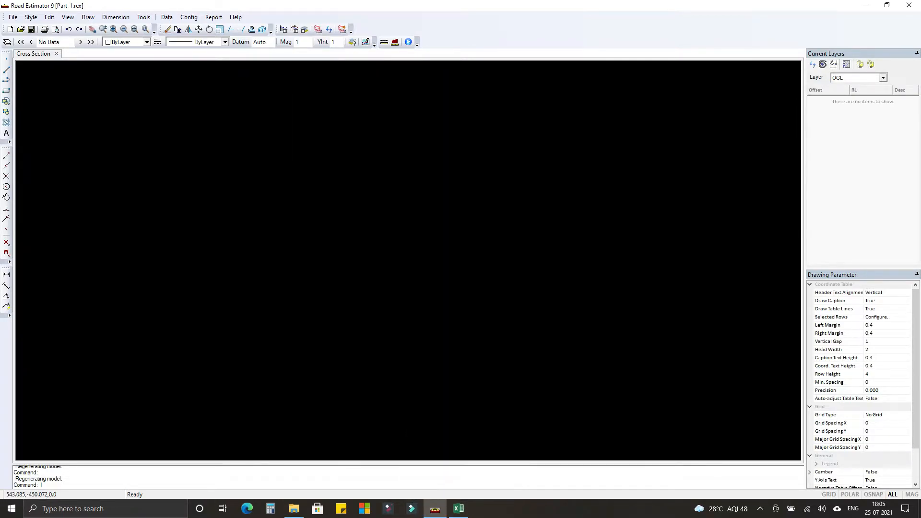
Bring up Sheet1 of the Data workbook in Excel, then return to Road Estimator and open the OGL data table.
click(458, 508)
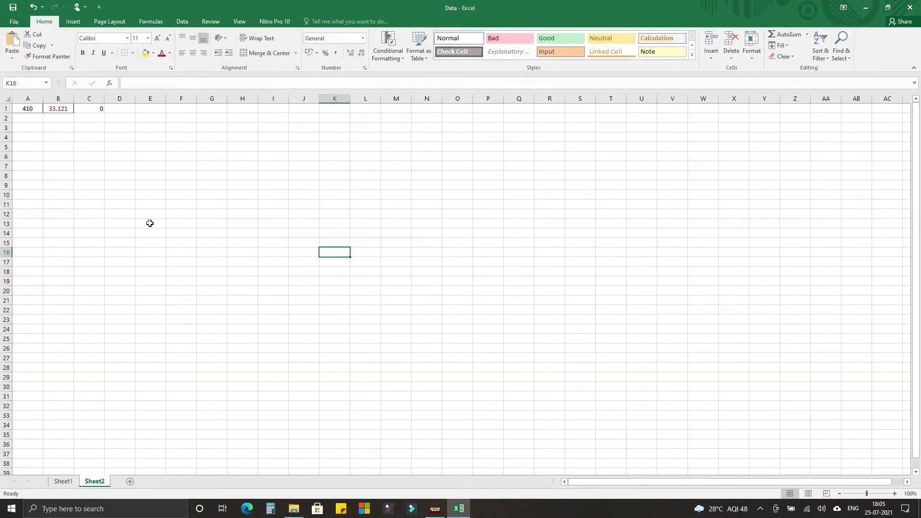
click(63, 481)
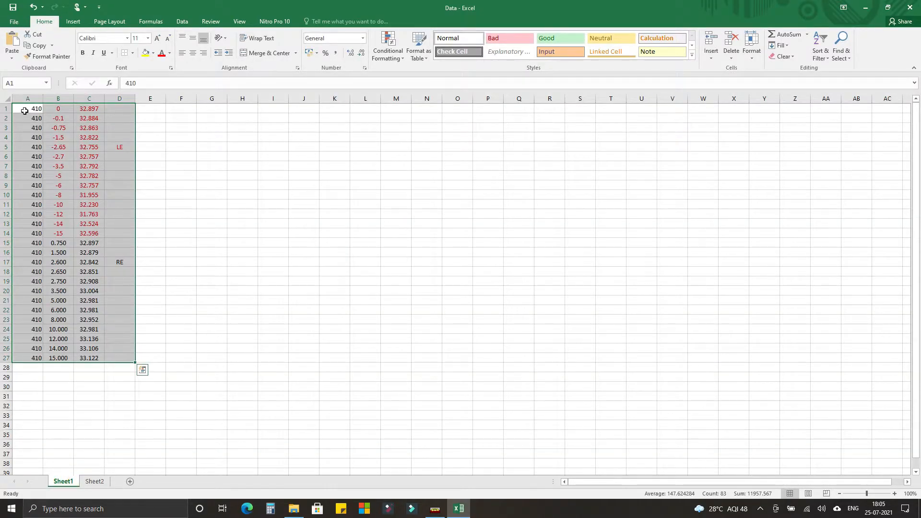
click(25, 110)
click(435, 509)
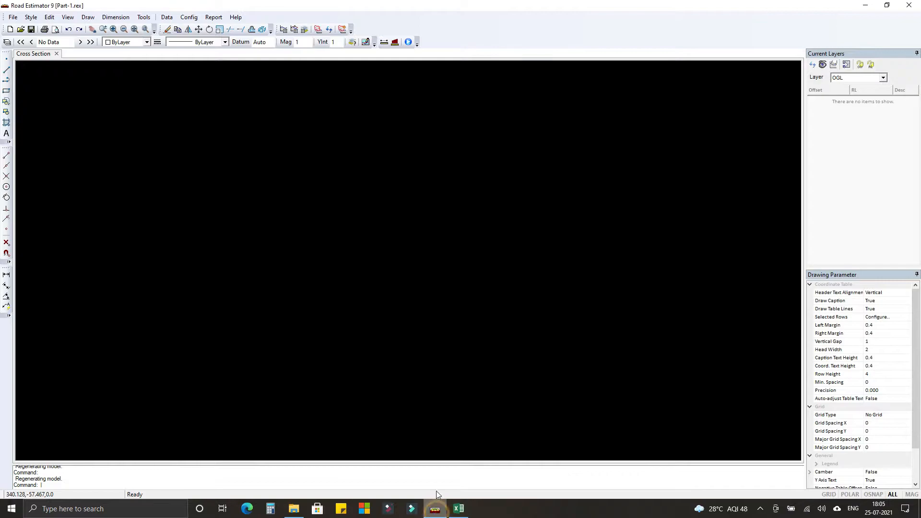
click(169, 19)
click(178, 29)
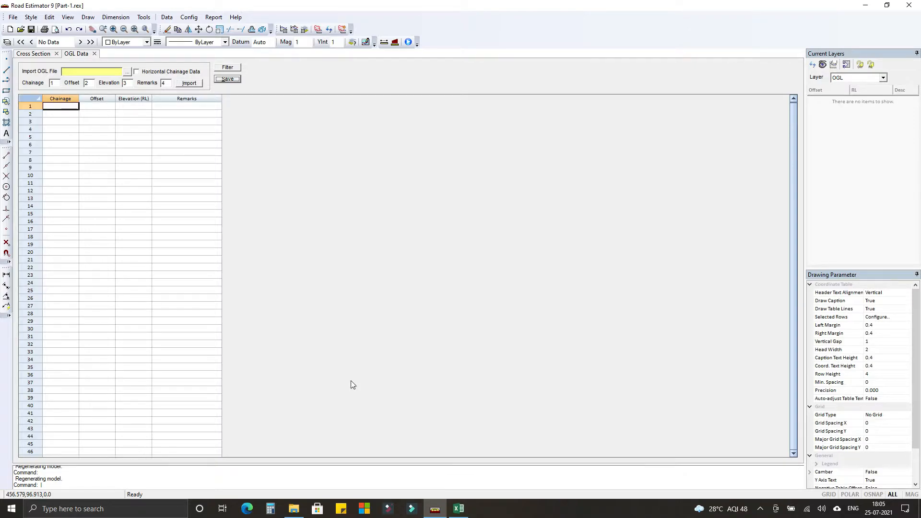
Copy the chainage 410 ground levels in A1:D27 from Excel into Road Estimator's OGL table, save it and close the table.
key(alt+Tab)
drag(36, 109, 124, 357)
key(ctrl+c)
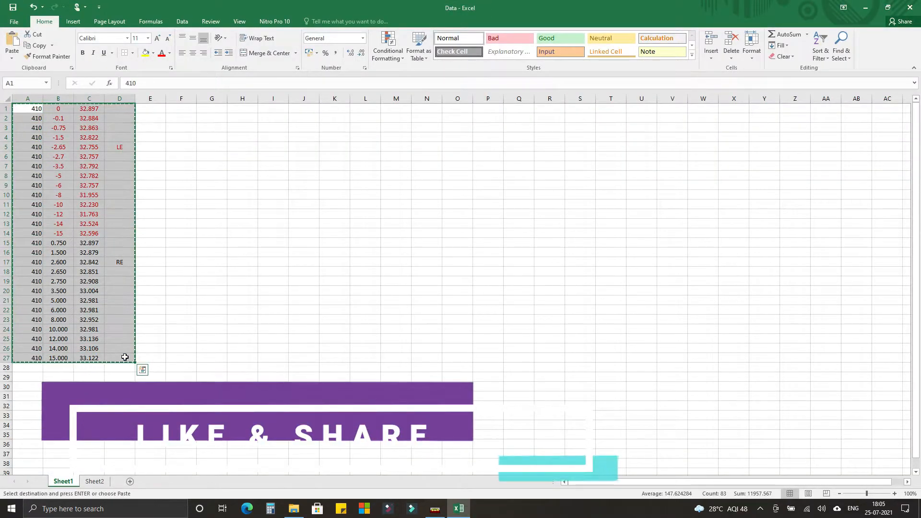
key(alt+Tab)
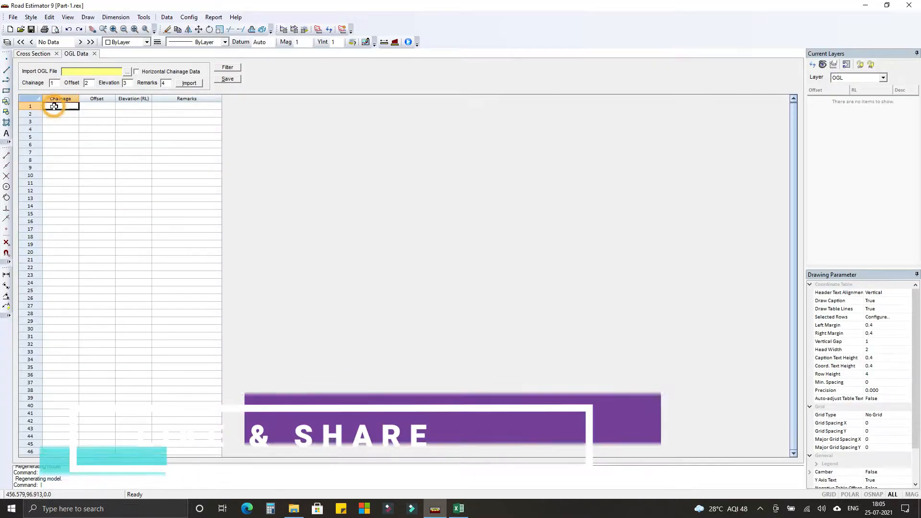
key(ctrl+v)
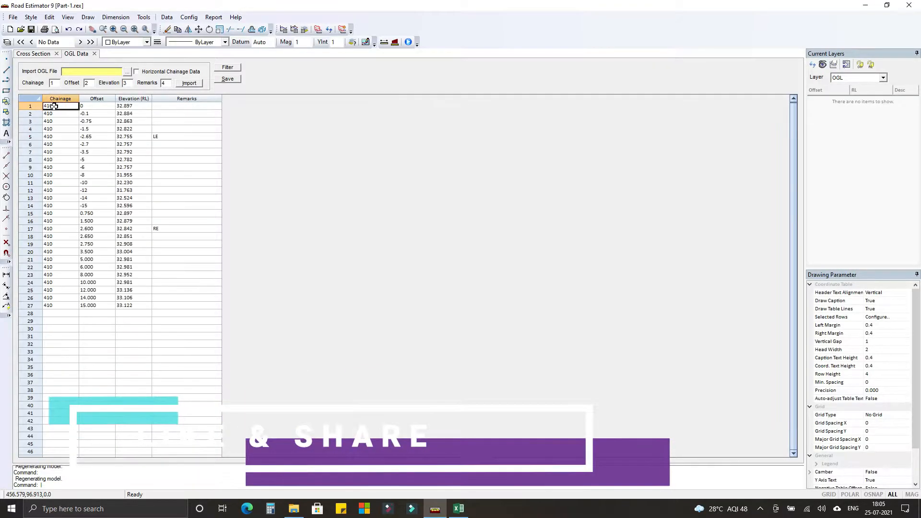
click(233, 82)
click(95, 53)
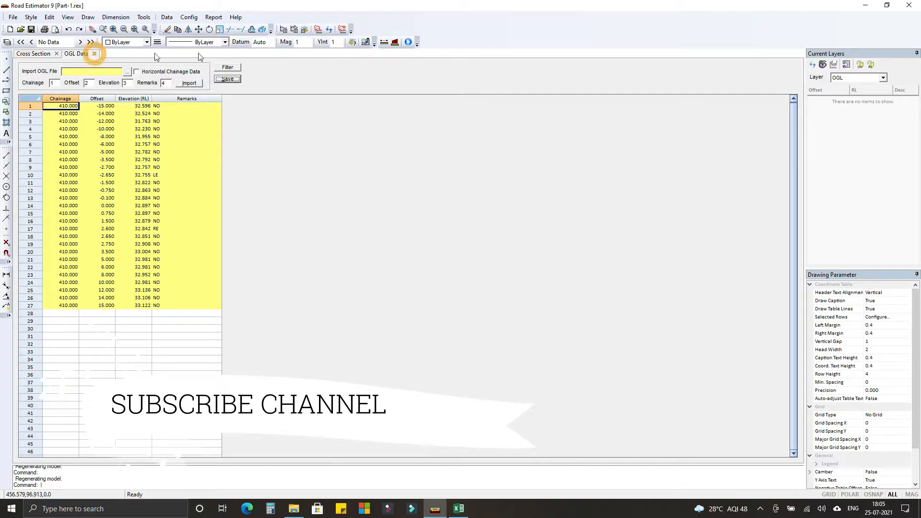
click(166, 17)
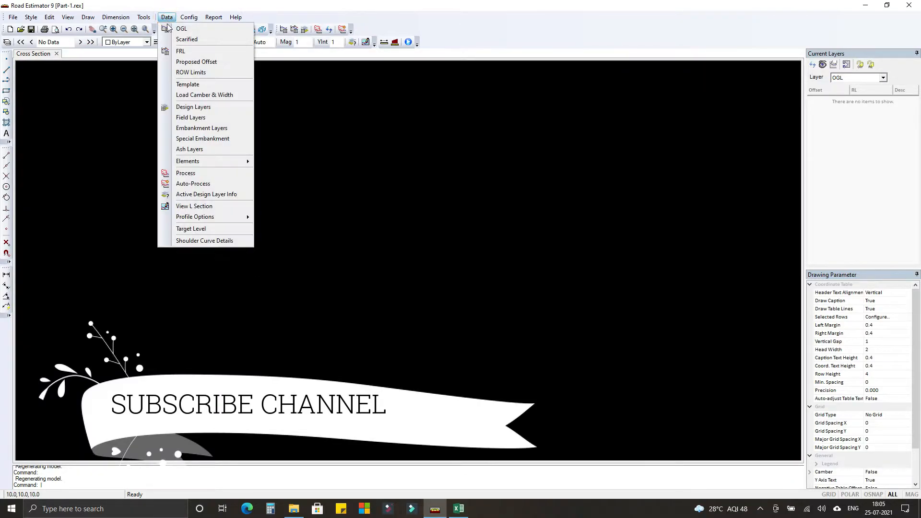
click(180, 52)
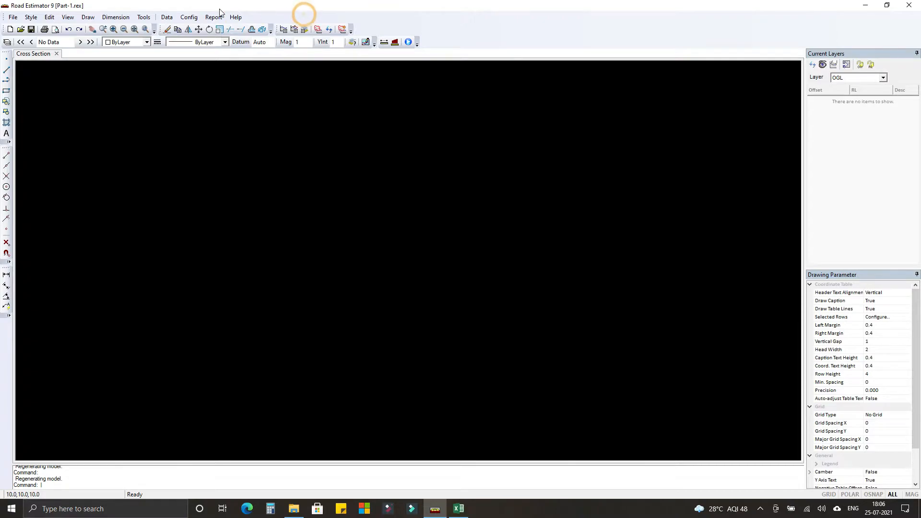
Open the scarified OGL data, enable Use Scarified for Calculation and set From Offset to the existing road left edge (LO).
click(166, 18)
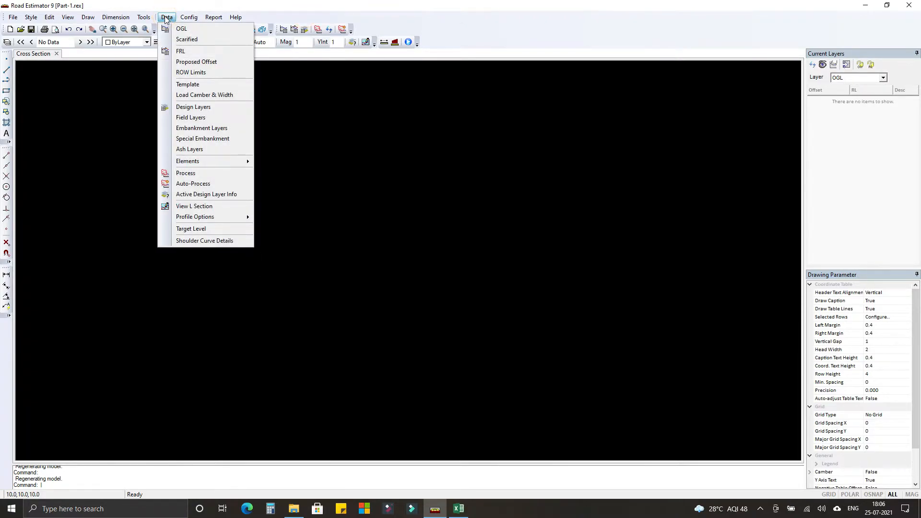
click(185, 40)
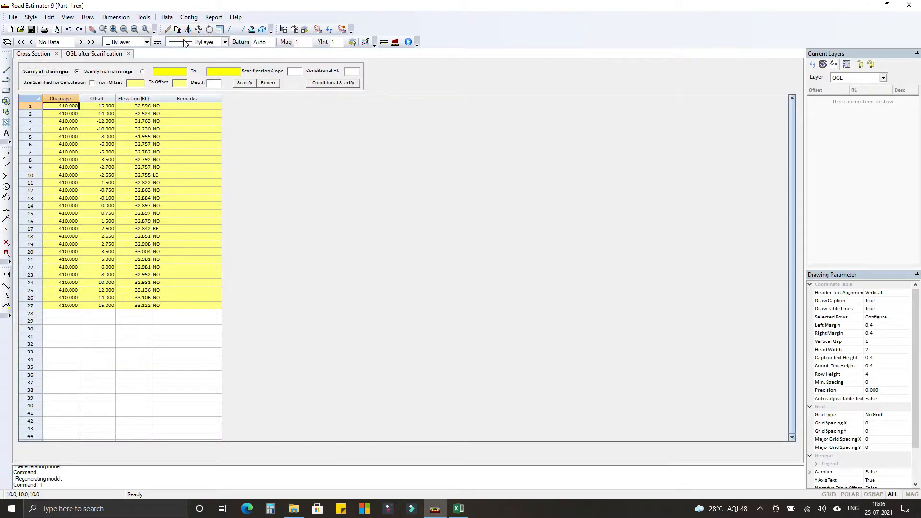
click(92, 83)
click(131, 84)
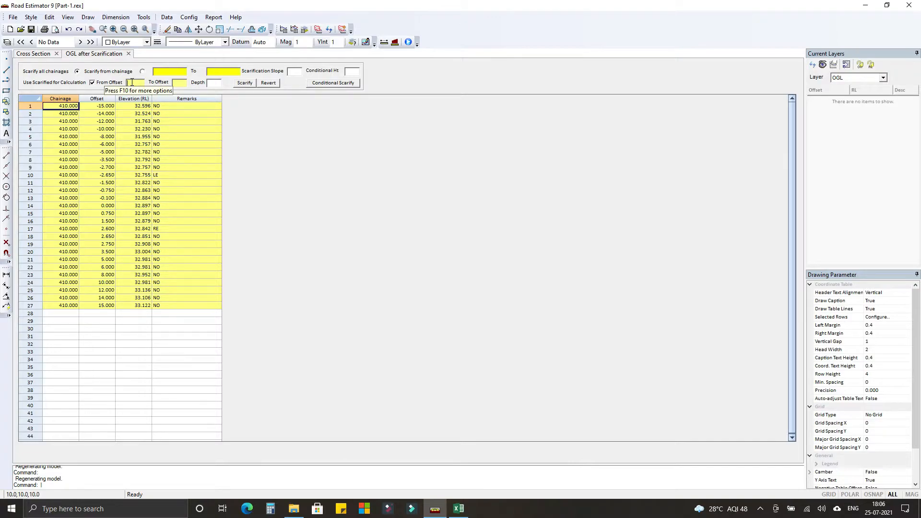
key(F10)
click(135, 95)
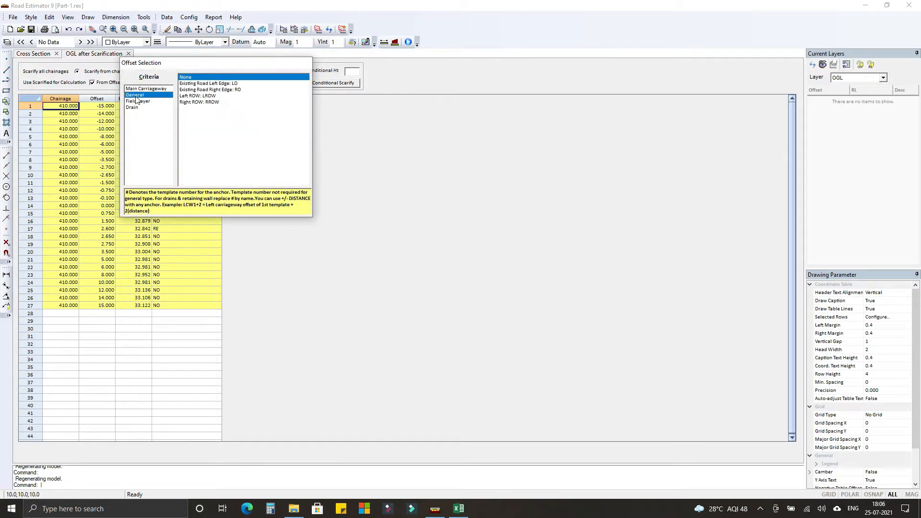
double_click(211, 85)
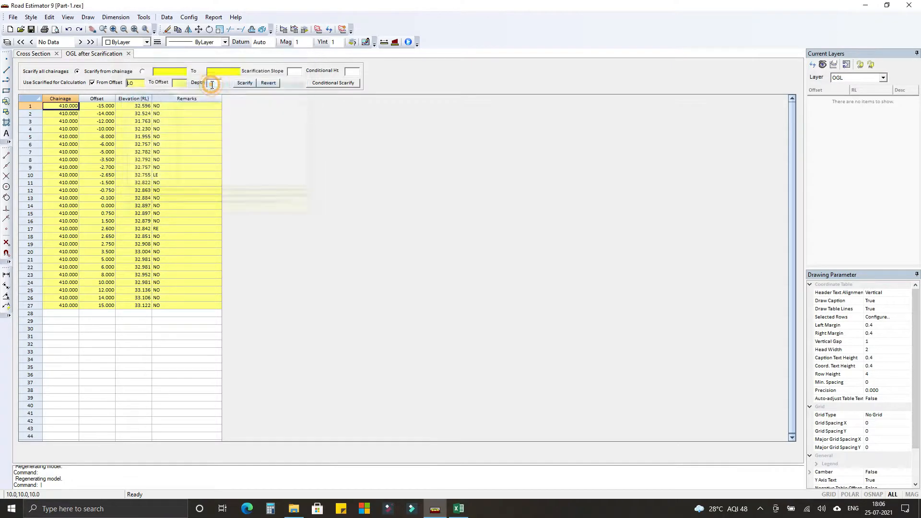
Set To Offset to the existing road right edge (RO) from the General offset criteria.
click(185, 85)
click(185, 86)
click(179, 83)
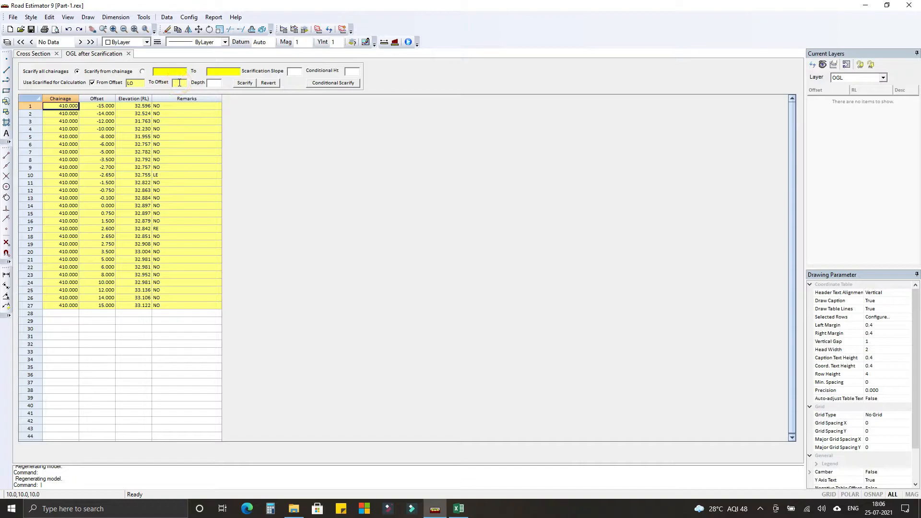
key(F10)
click(181, 95)
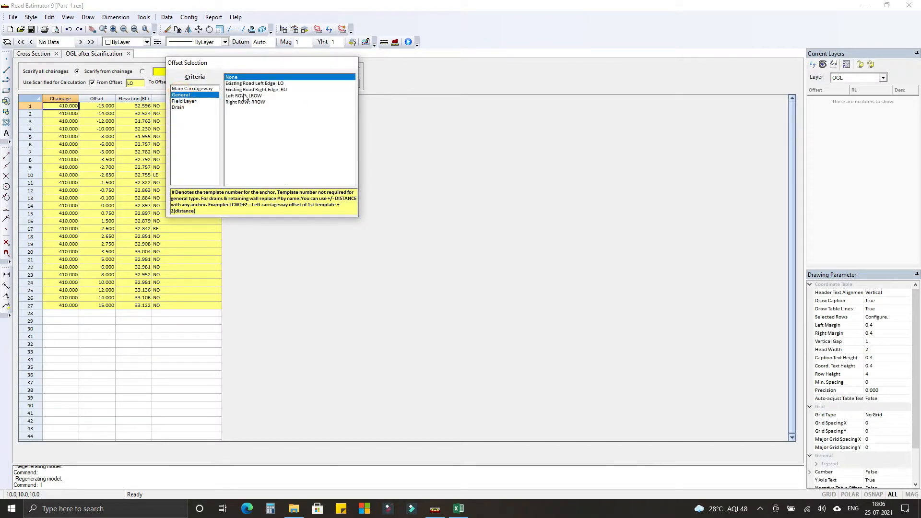
double_click(254, 91)
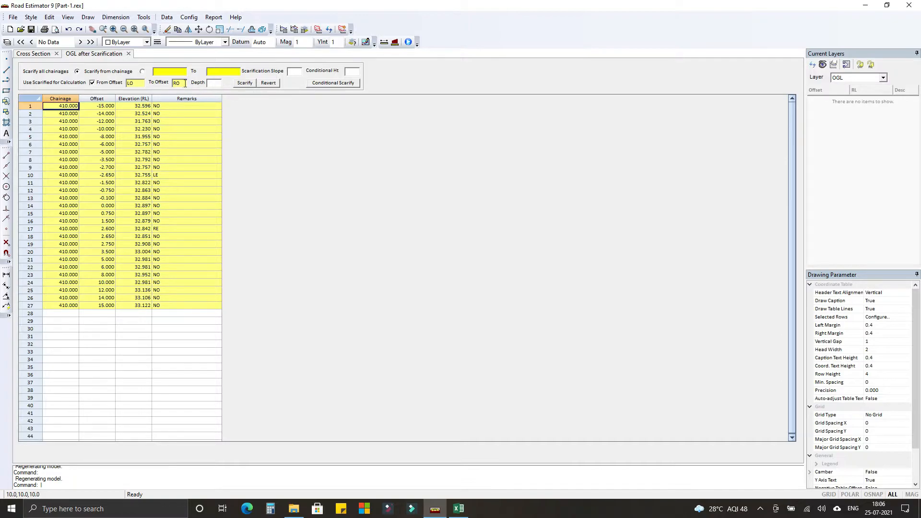
Scarify all chainages to a depth of 0.050 and close the scarification data.
click(215, 83)
click(244, 84)
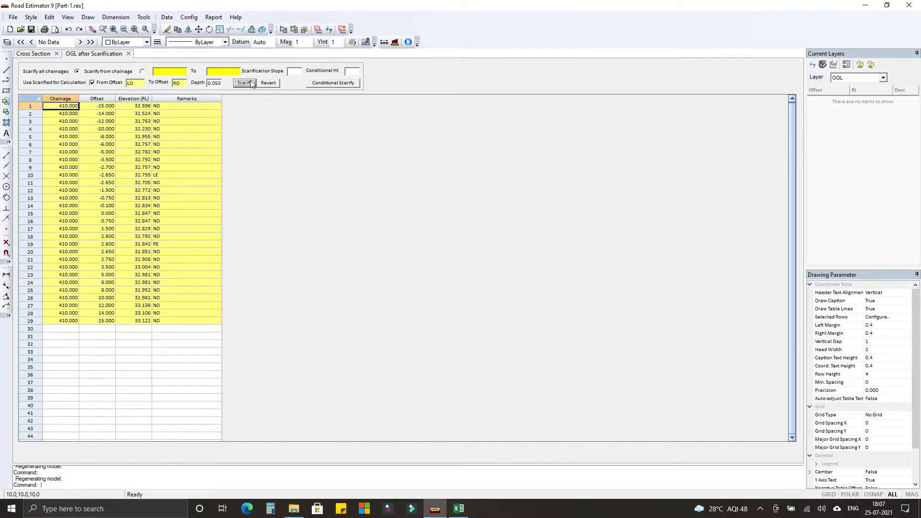
click(129, 54)
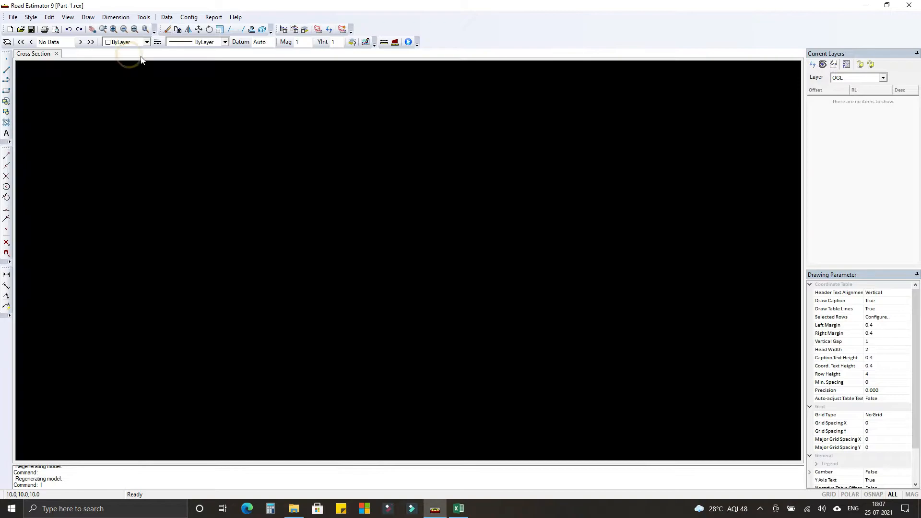
Open the FRL table and copy the proposed level row A1:C1 from Sheet2 of the Excel workbook.
click(174, 19)
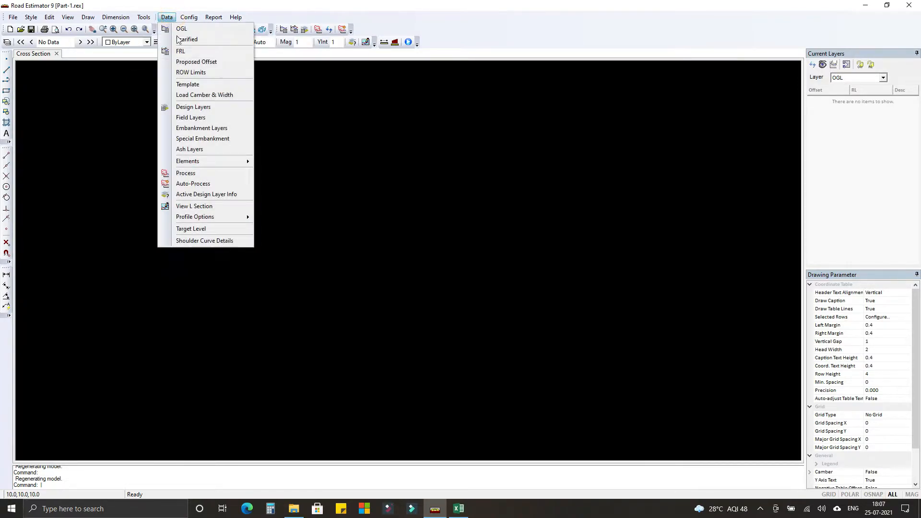
click(180, 52)
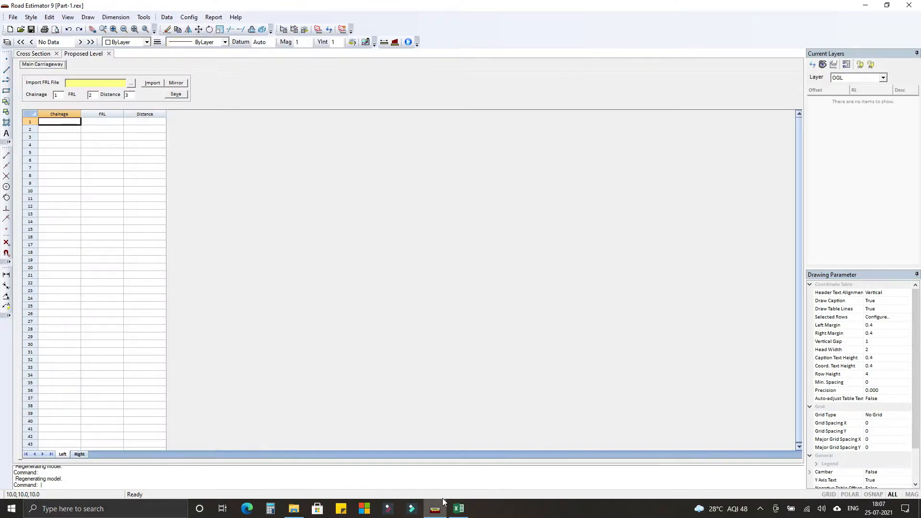
click(458, 508)
click(95, 481)
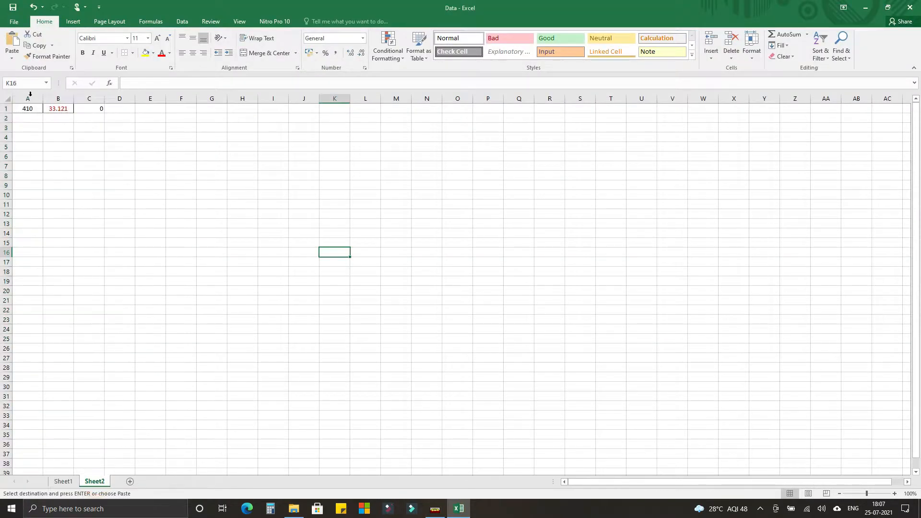
drag(26, 111, 96, 110)
key(ctrl+c)
Paste chainage 410, FRL 33.121 and distance 0 into the left carriageway table in Road Estimator, mirror it, save and close.
click(435, 508)
click(53, 121)
key(ctrl+v)
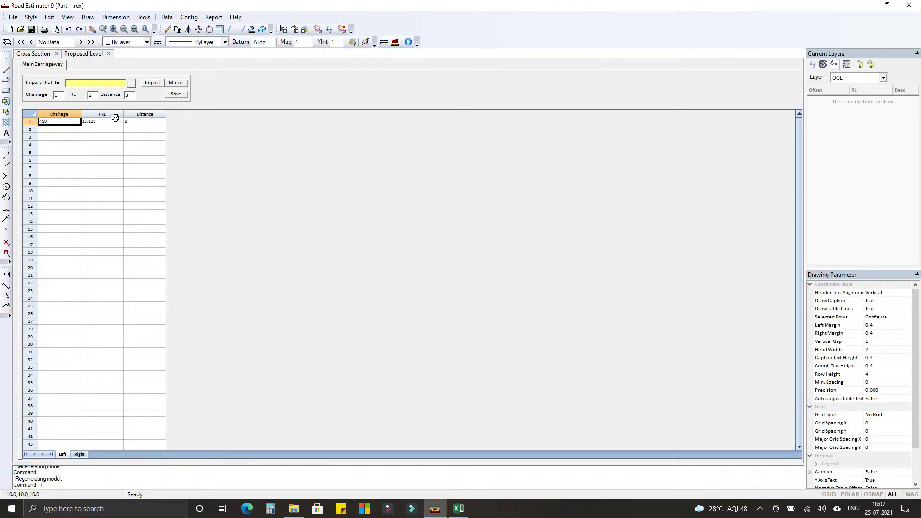
click(175, 94)
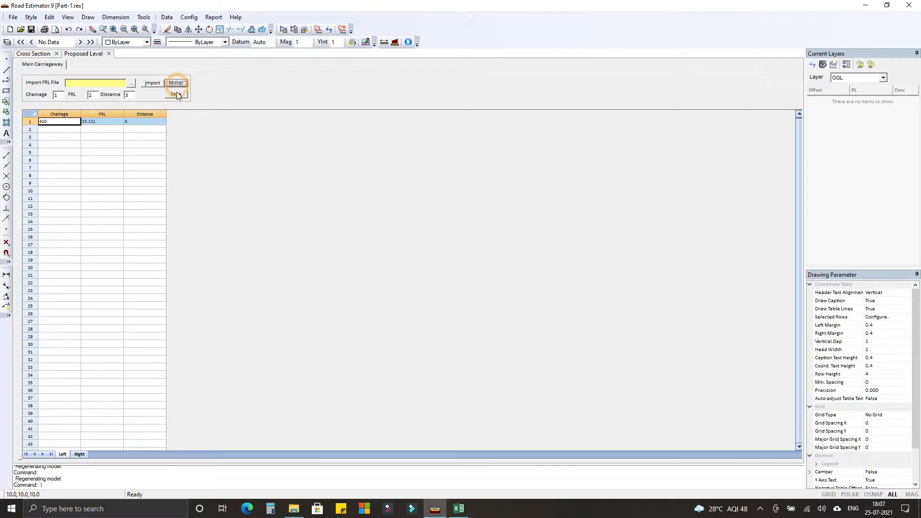
click(108, 54)
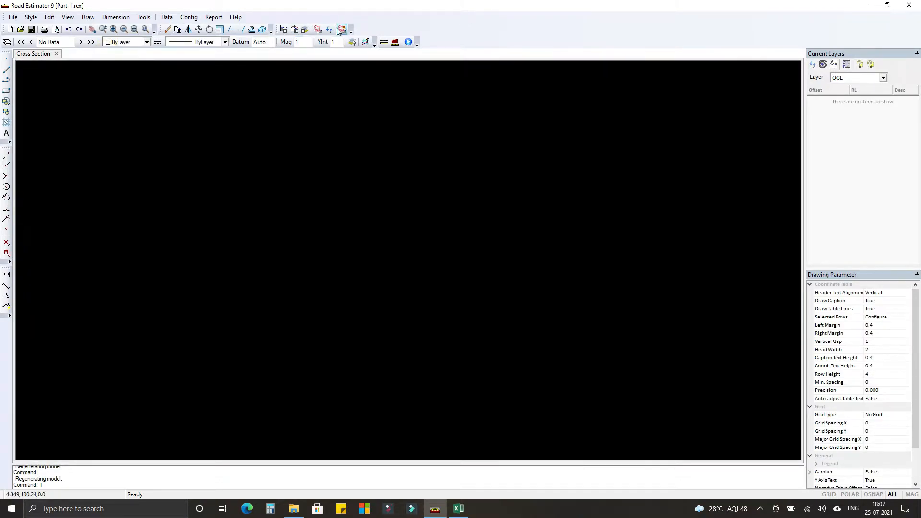
Process the entered data to generate the cross section at chainage 410.
click(317, 29)
click(550, 301)
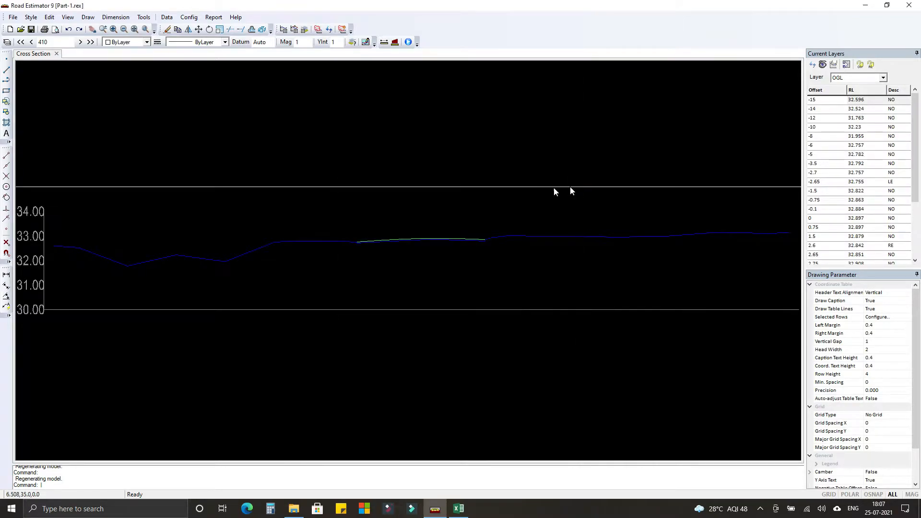
Examine the scarified profile against the original ground line around the existing road's left edge and across the road.
scroll(351, 244, up, 3)
scroll(351, 242, up, 3)
scroll(376, 247, up, 4)
middle_drag(376, 247, 294, 251)
scroll(294, 252, down, 6)
scroll(294, 254, down, 4)
scroll(298, 249, up, 6)
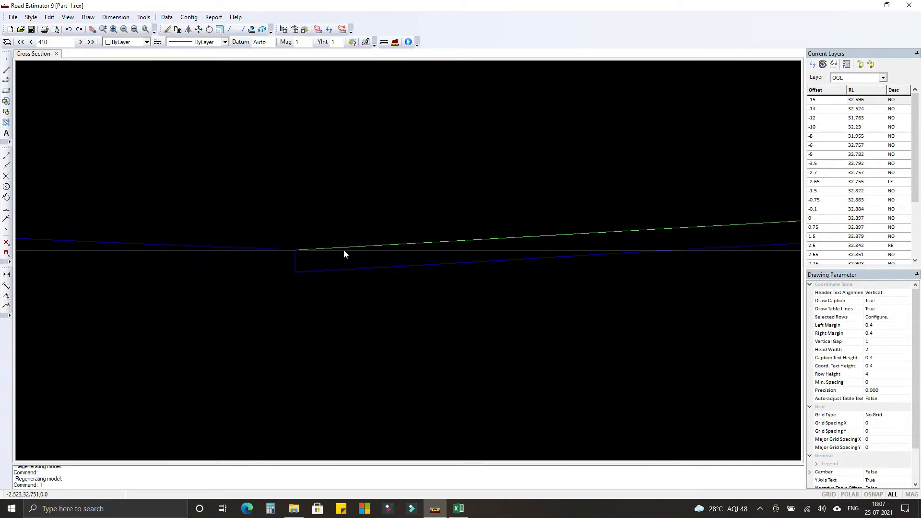
scroll(326, 253, down, 3)
middle_drag(394, 254, 283, 271)
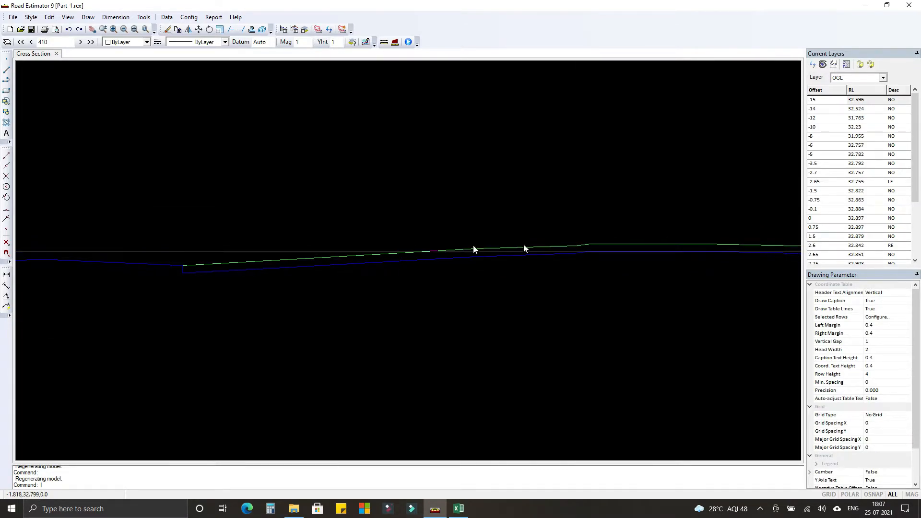
scroll(250, 274, up, 5)
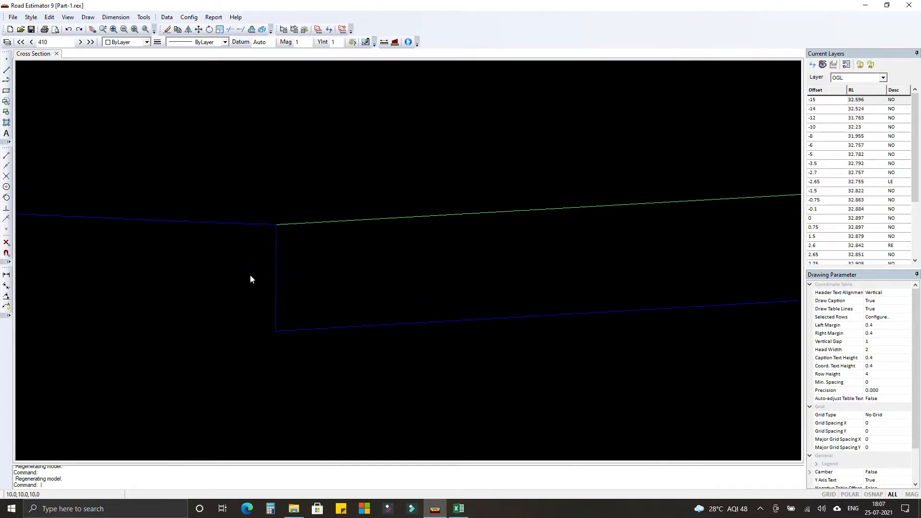
Turn on object snap and enable all object snap modes in the drafting aids.
click(145, 19)
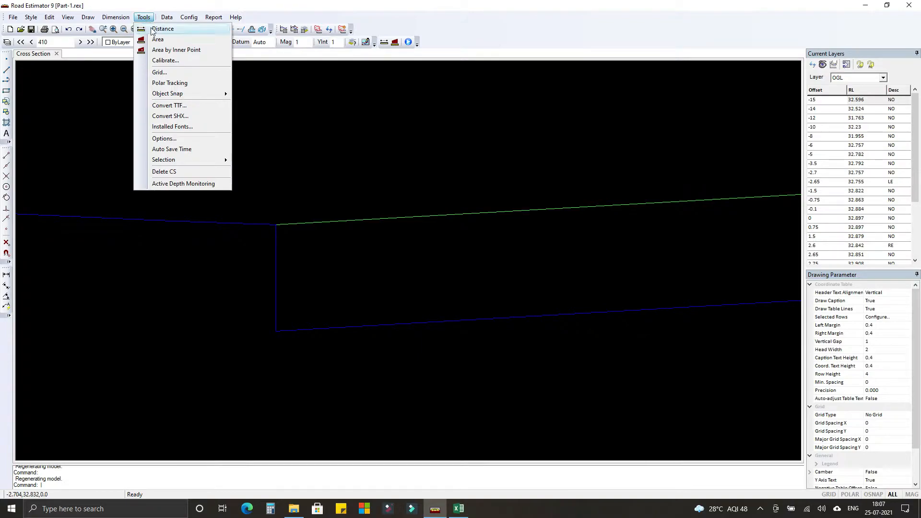
mouse_move(176, 94)
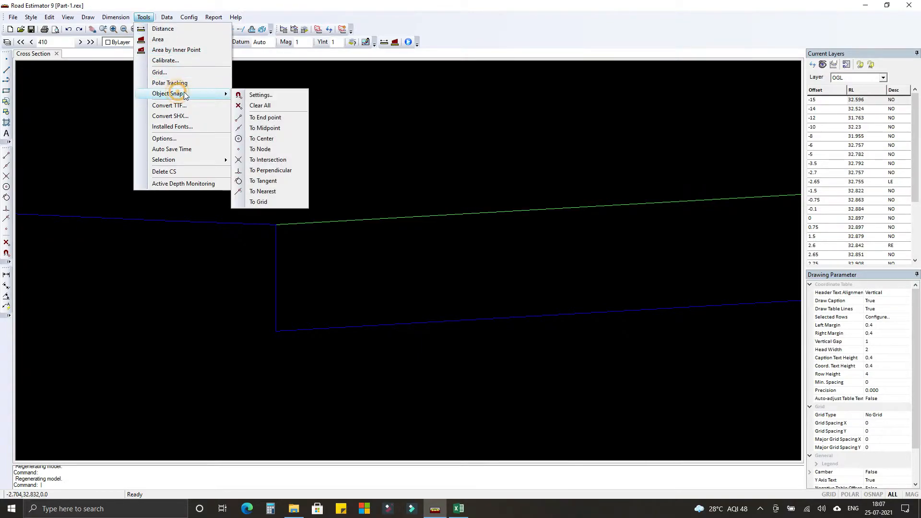
click(259, 95)
click(365, 239)
click(400, 330)
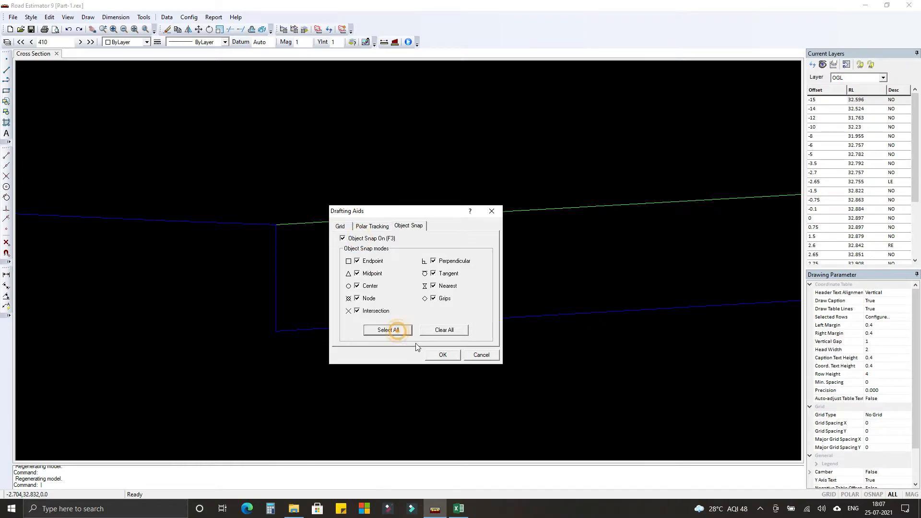
click(442, 355)
Measure the vertical distance between the original ground line and the scarified level at the existing road's left edge.
click(145, 18)
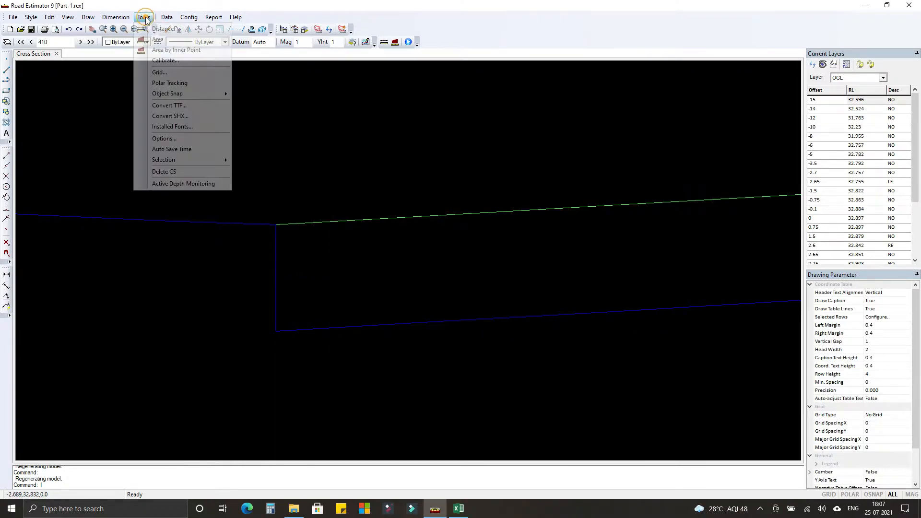
click(158, 28)
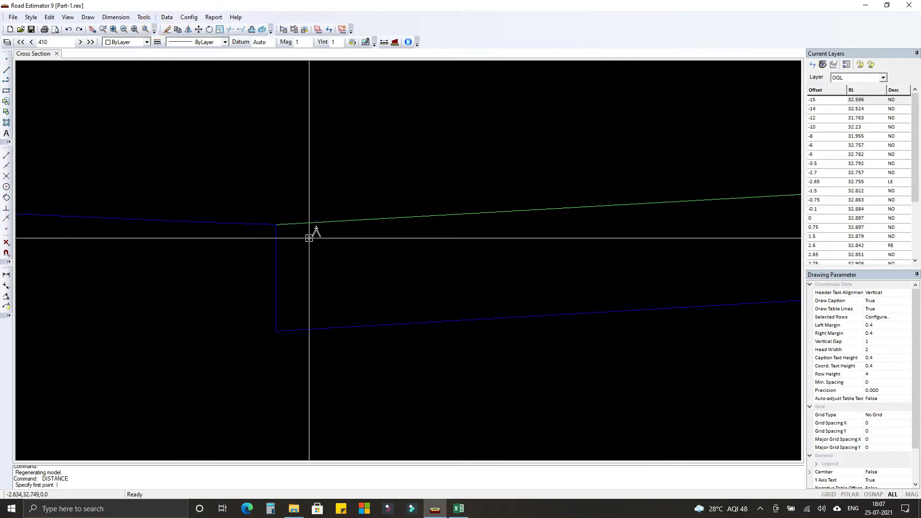
click(276, 224)
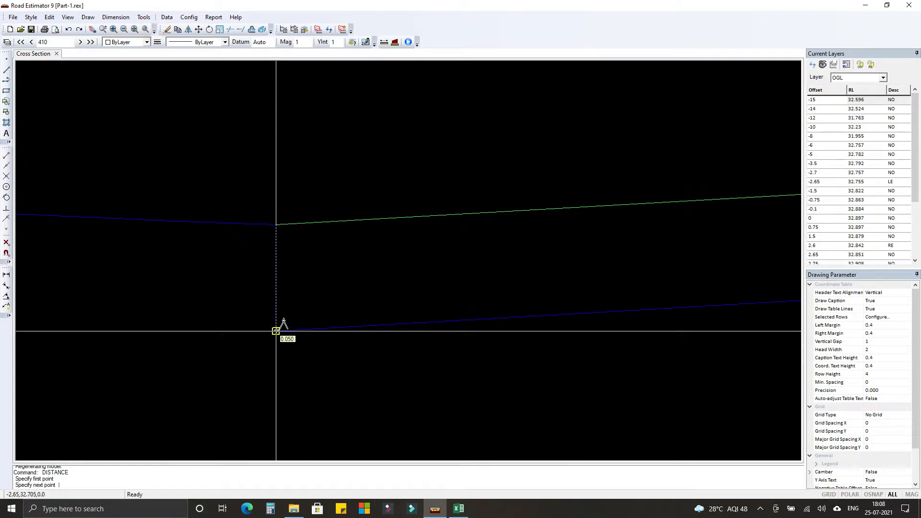
click(276, 331)
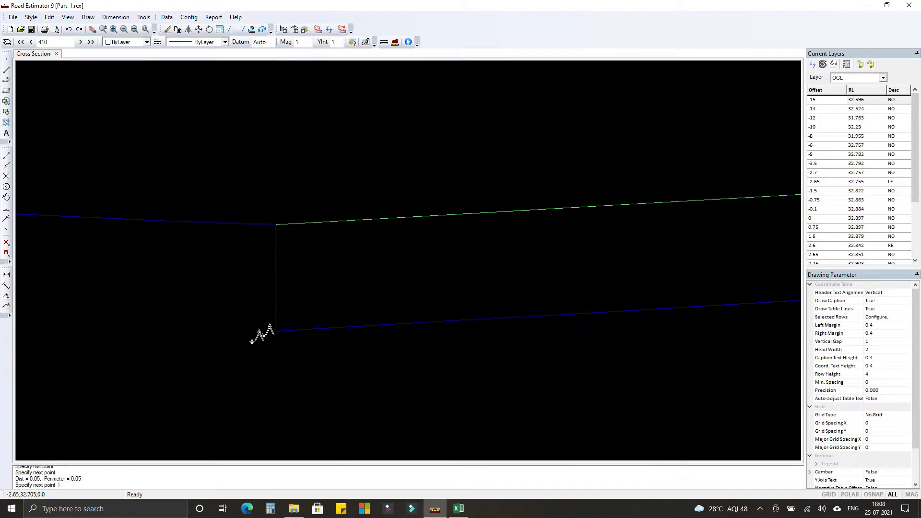
key(Escape)
scroll(242, 285, down, 5)
scroll(242, 285, down, 6)
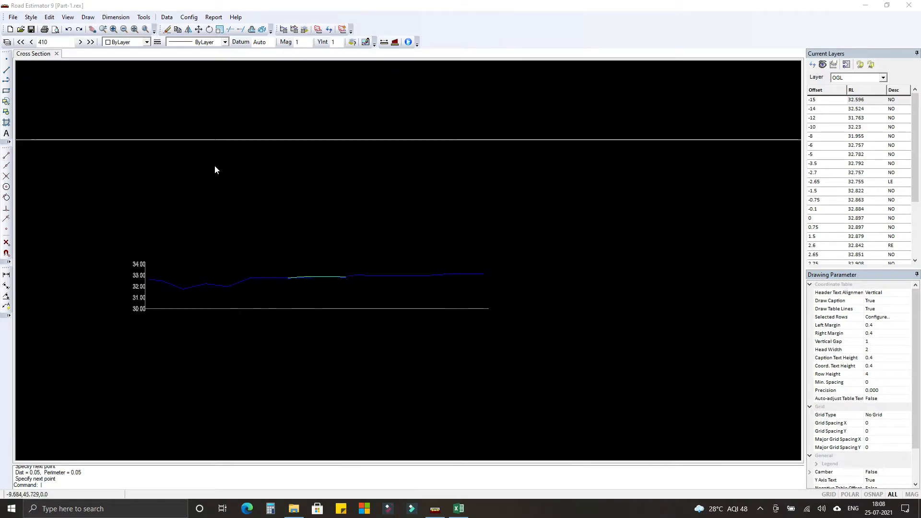
Disable the left and right separators after carriageway, paved shoulder and unpaved shoulder in the Main Carriageway template, and save it.
click(191, 16)
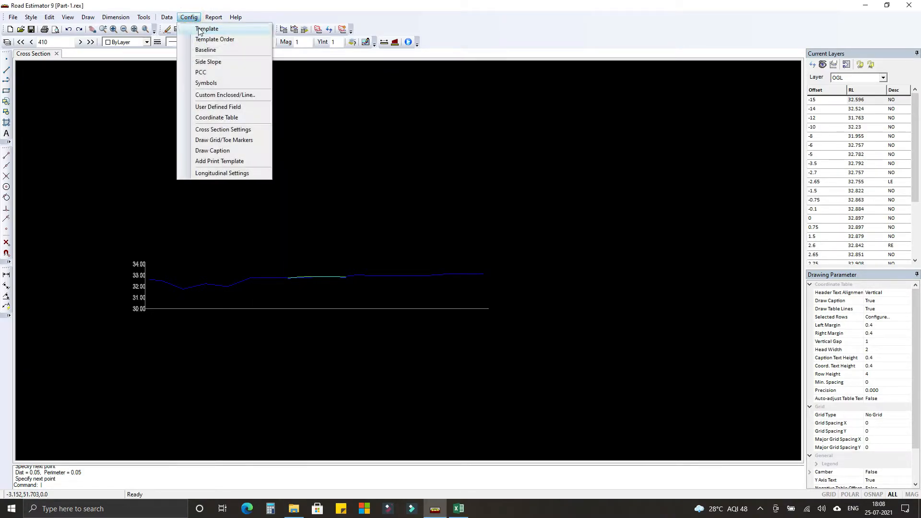
click(199, 29)
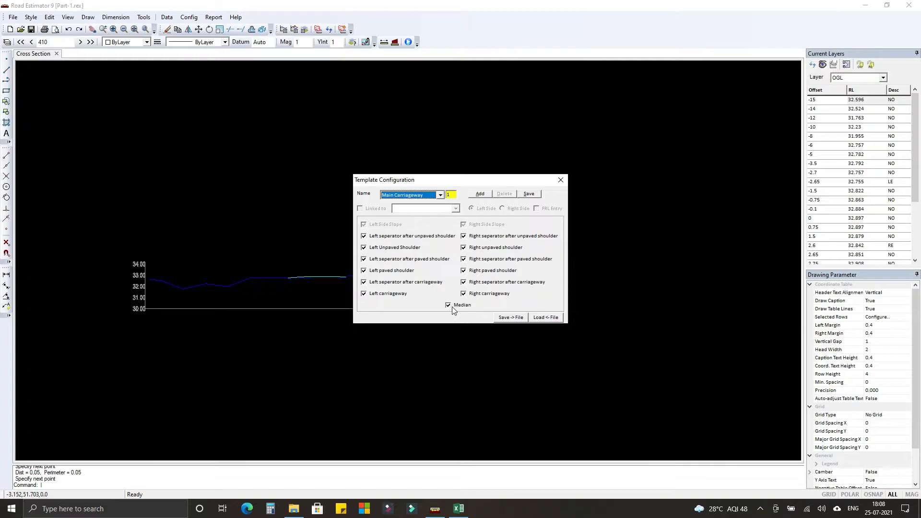
drag(452, 180, 467, 176)
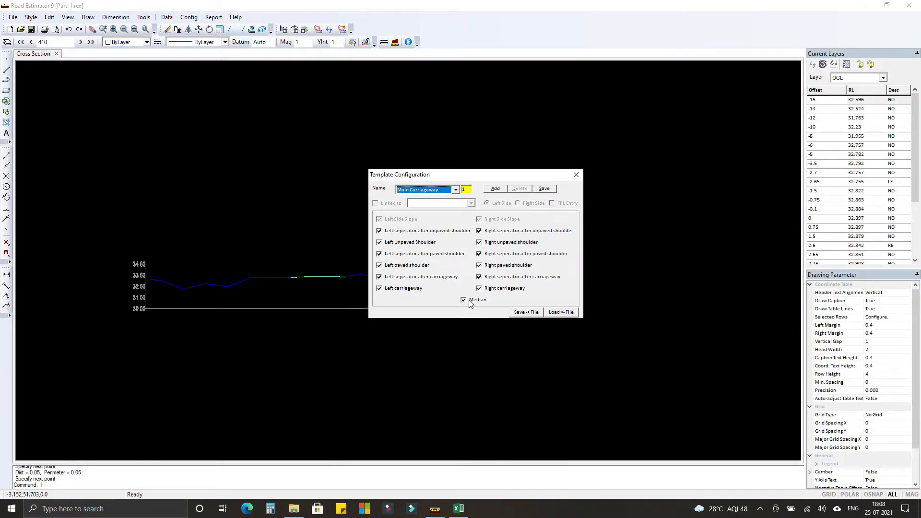
click(379, 277)
click(478, 277)
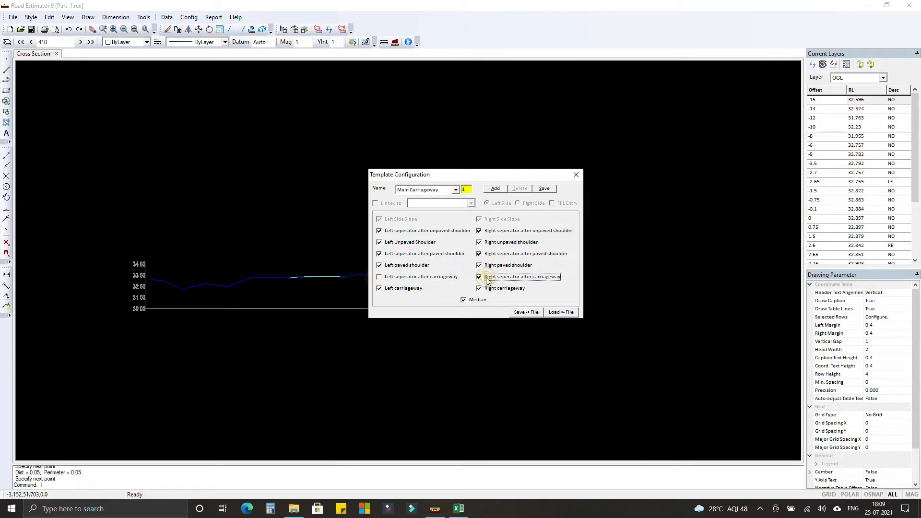
click(379, 253)
click(479, 254)
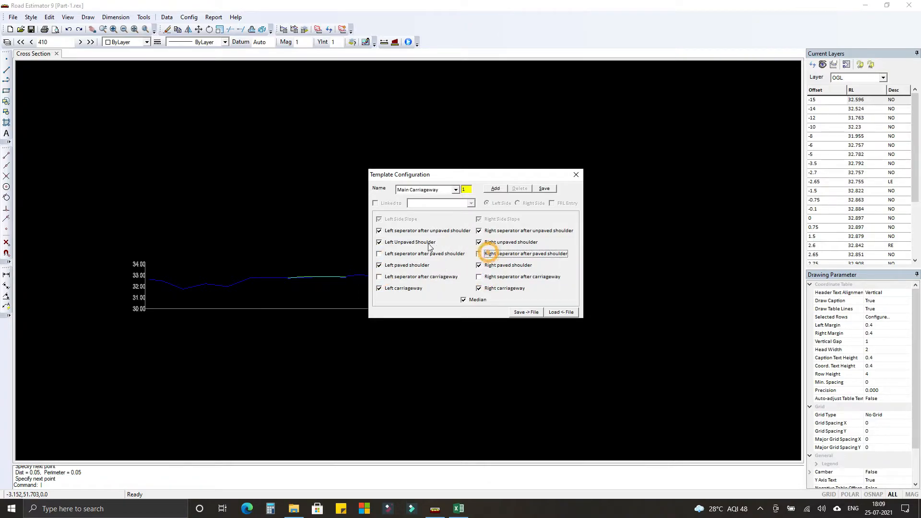
click(380, 230)
click(478, 230)
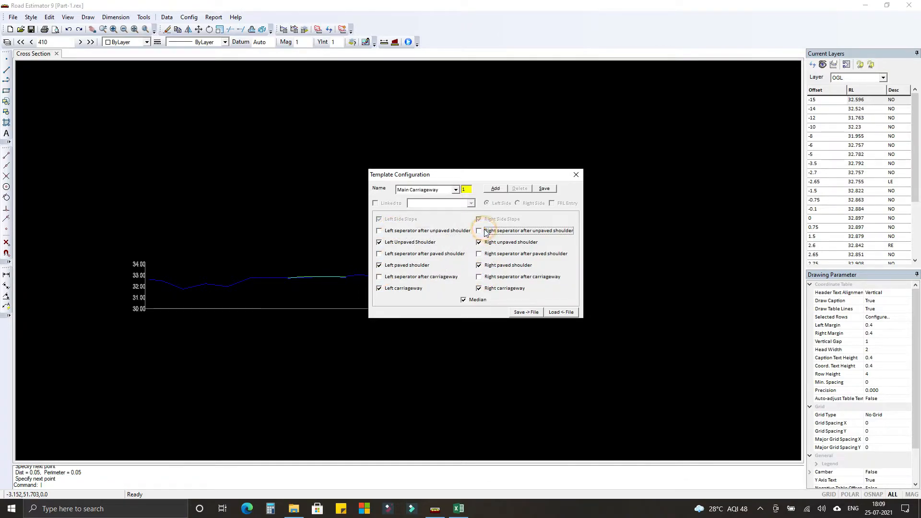
click(544, 189)
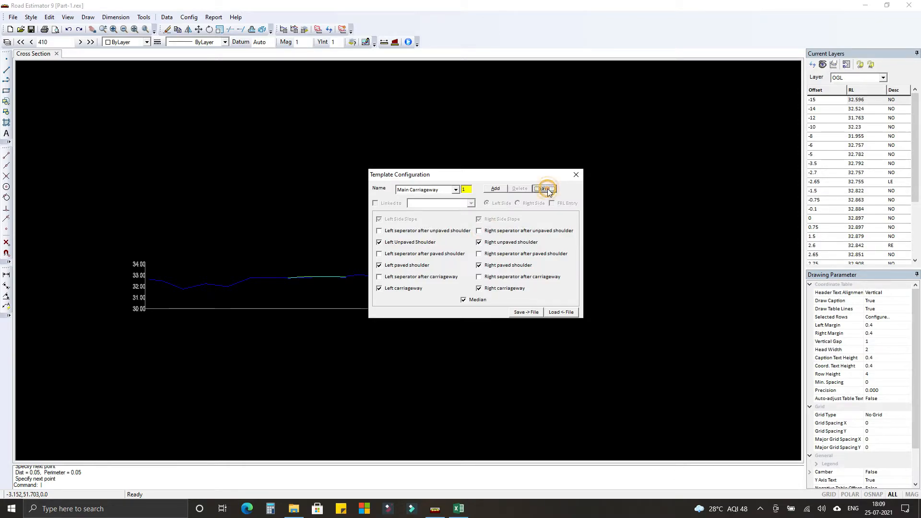
click(575, 175)
Add Surveyed Offset, OGL, Proposed Offset and FRL rows to the cross section's coordinate table and save the selection.
click(188, 17)
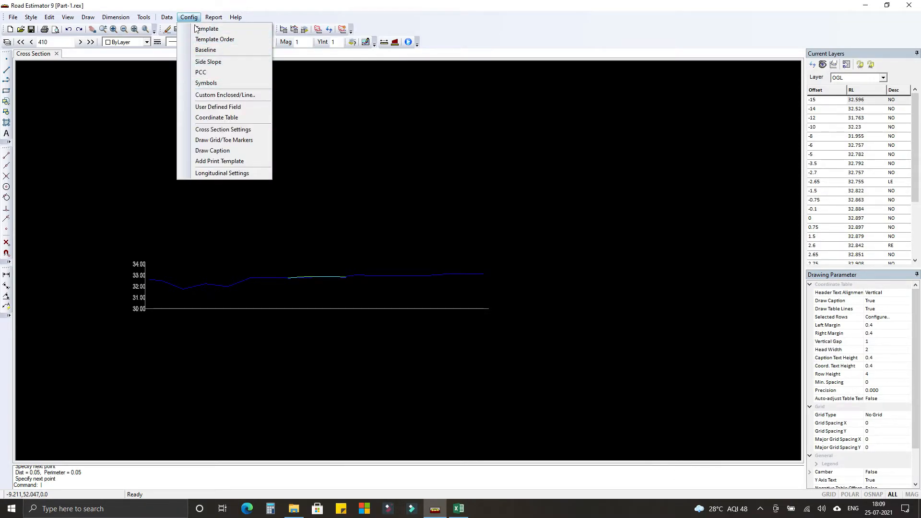
click(202, 127)
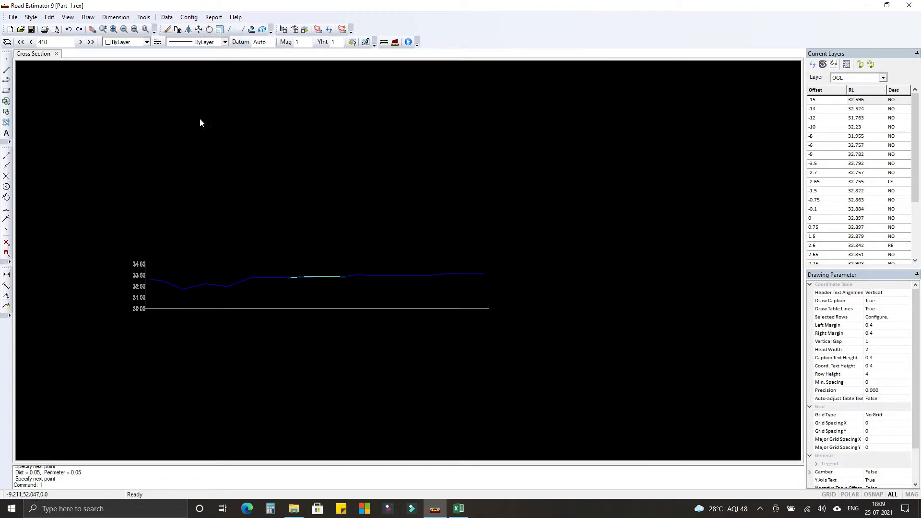
click(152, 81)
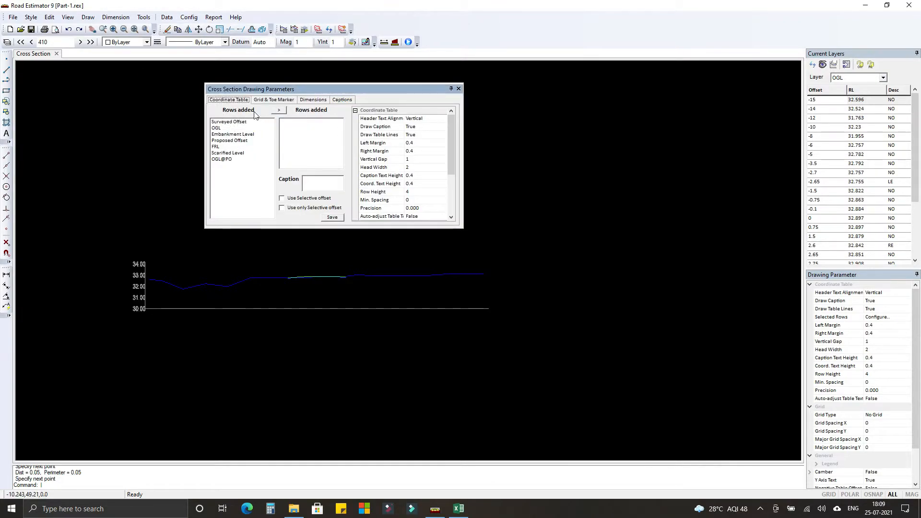
click(226, 122)
click(278, 110)
click(217, 128)
click(281, 110)
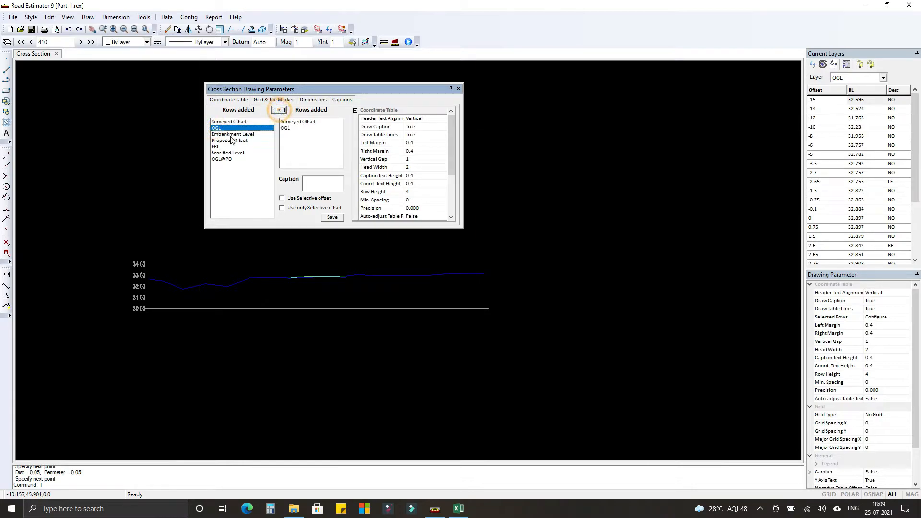
click(222, 140)
click(280, 111)
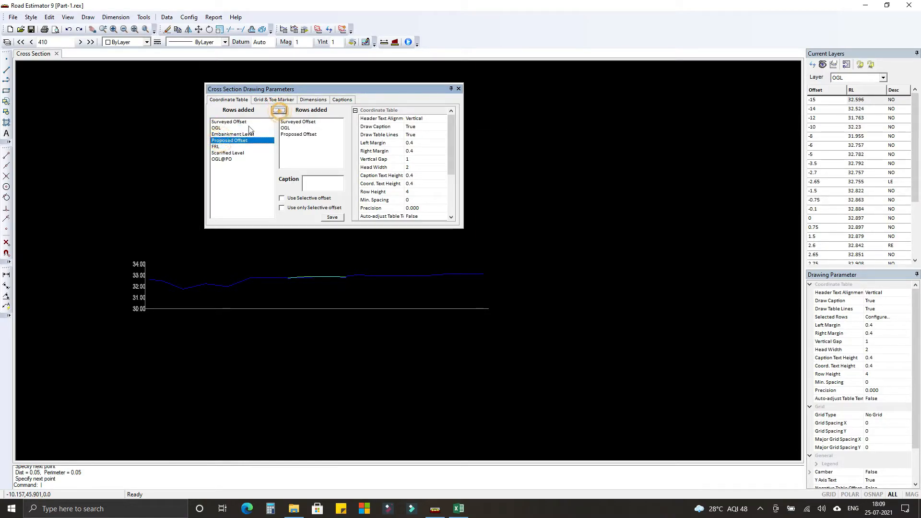
click(219, 146)
click(279, 111)
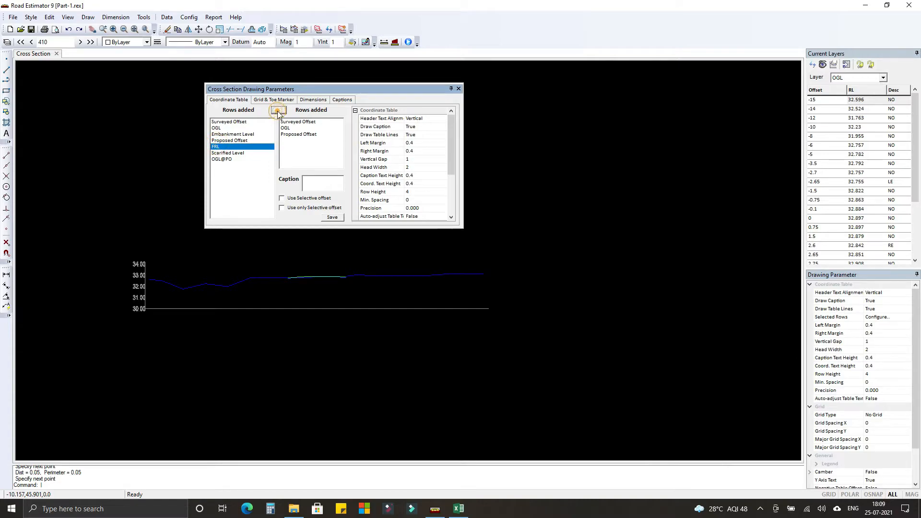
click(241, 153)
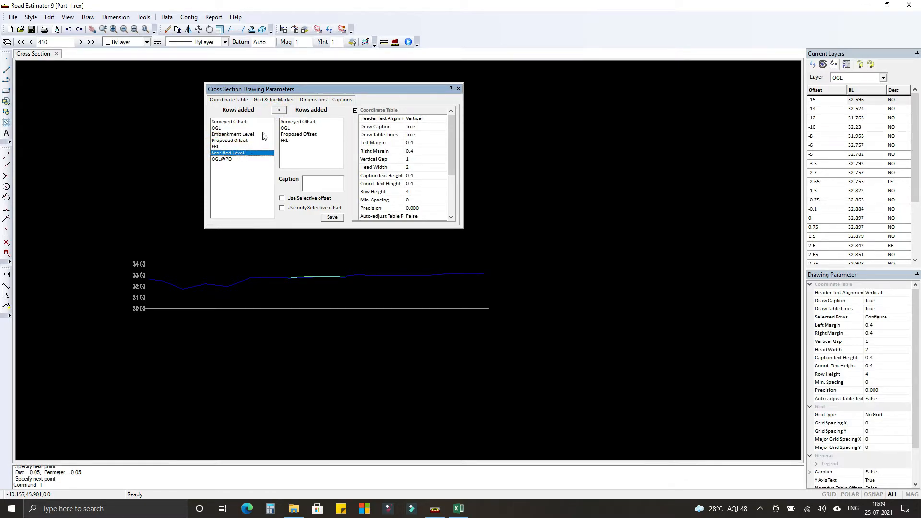
click(332, 218)
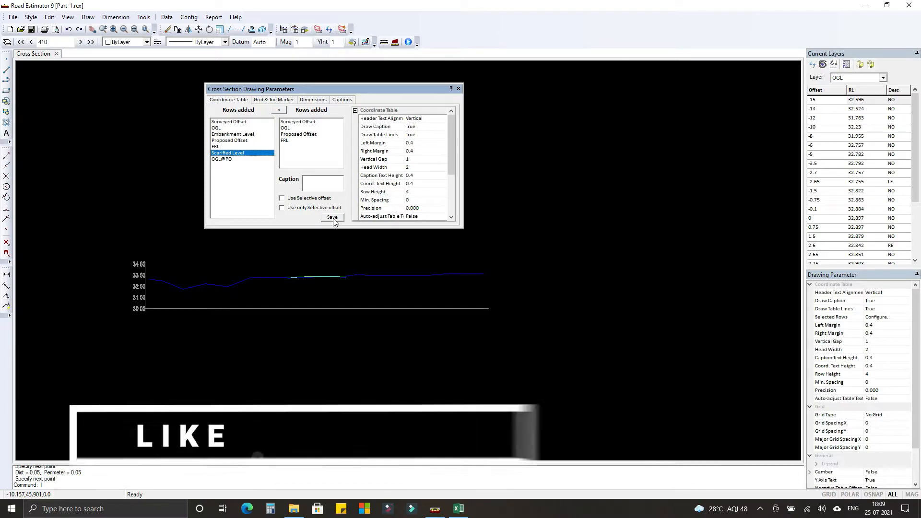
Turn on the display of OGL remarks for the toe markers, and save and close the cross section drawing parameters.
click(272, 100)
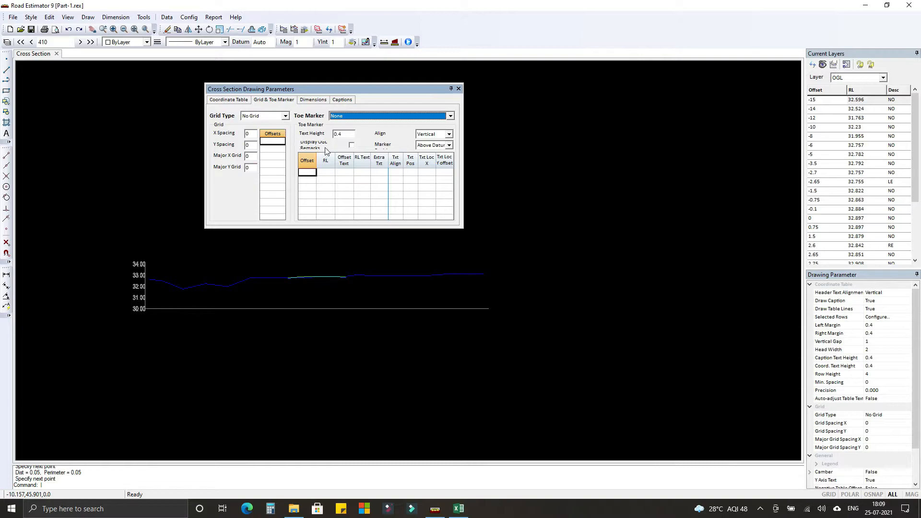
click(352, 146)
click(229, 100)
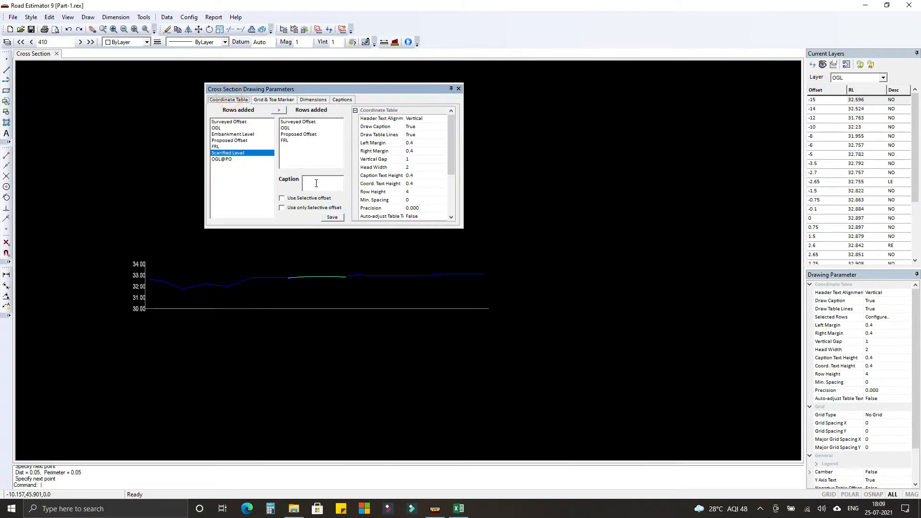
click(332, 216)
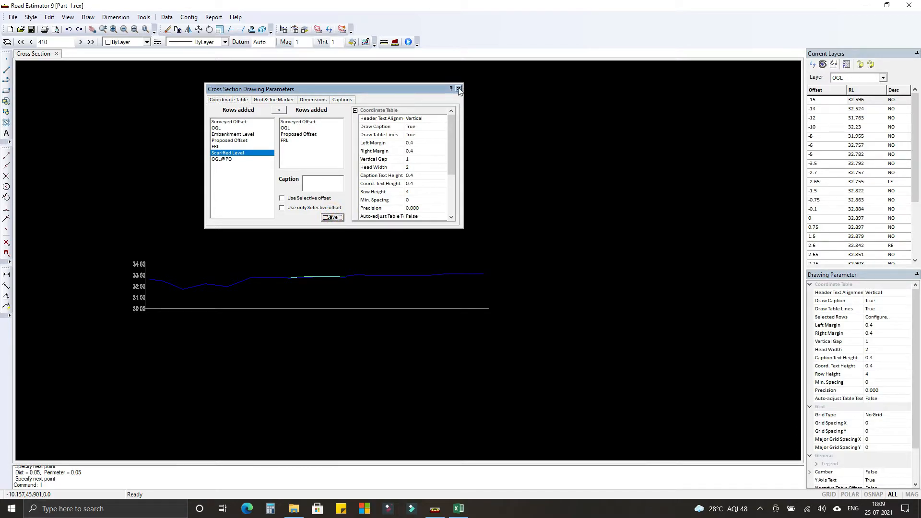
click(458, 89)
Redraw the cross section at chainage 410 with its coordinate table and edge remarks, and review it.
click(342, 29)
scroll(288, 306, up, 5)
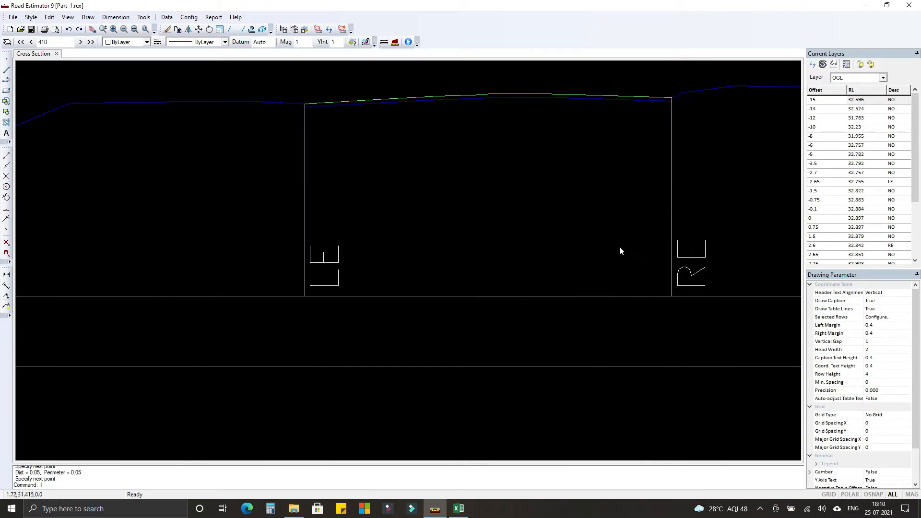
scroll(283, 209, down, 6)
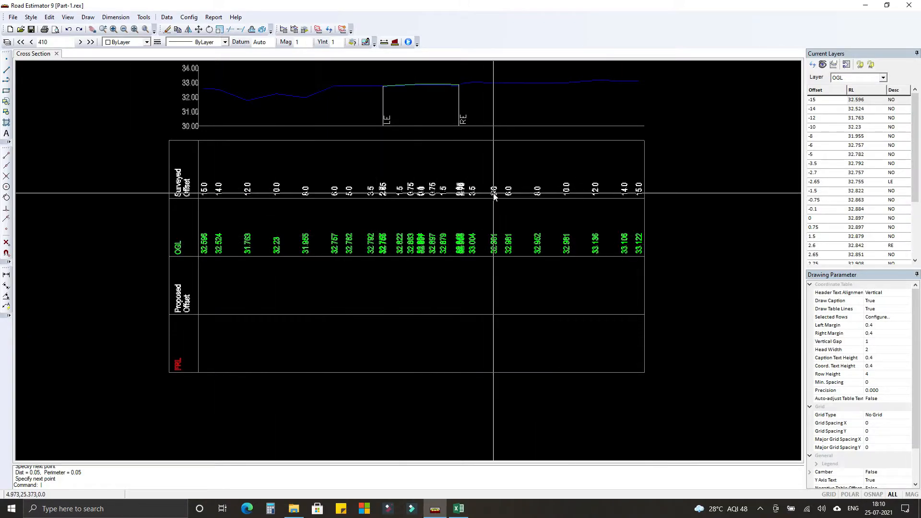
middle_drag(495, 206, 497, 238)
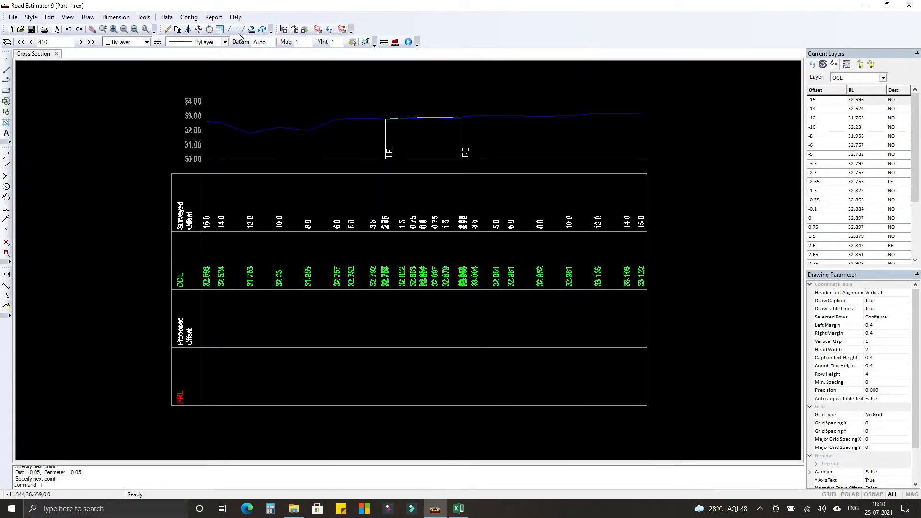
Set the grid type to Vertical @ Specified in the cross section drawing parameters.
click(189, 18)
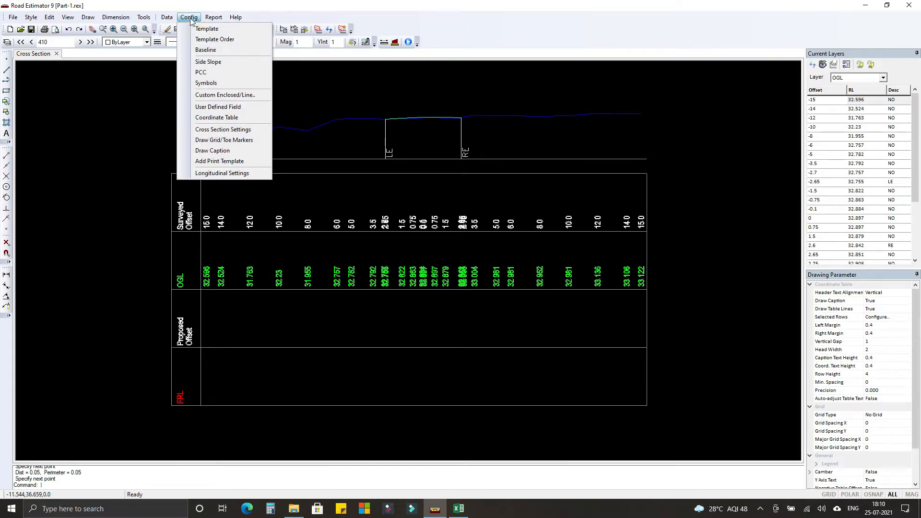
click(211, 129)
drag(169, 86, 290, 88)
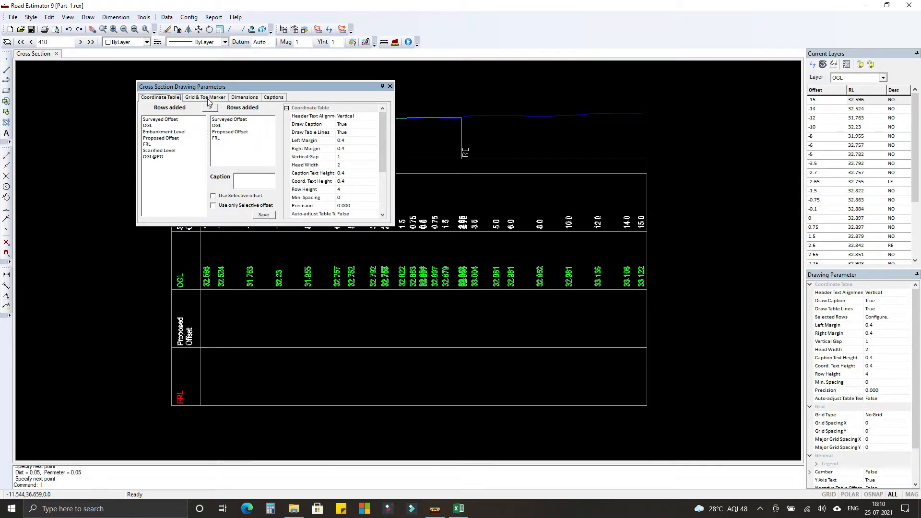
click(209, 98)
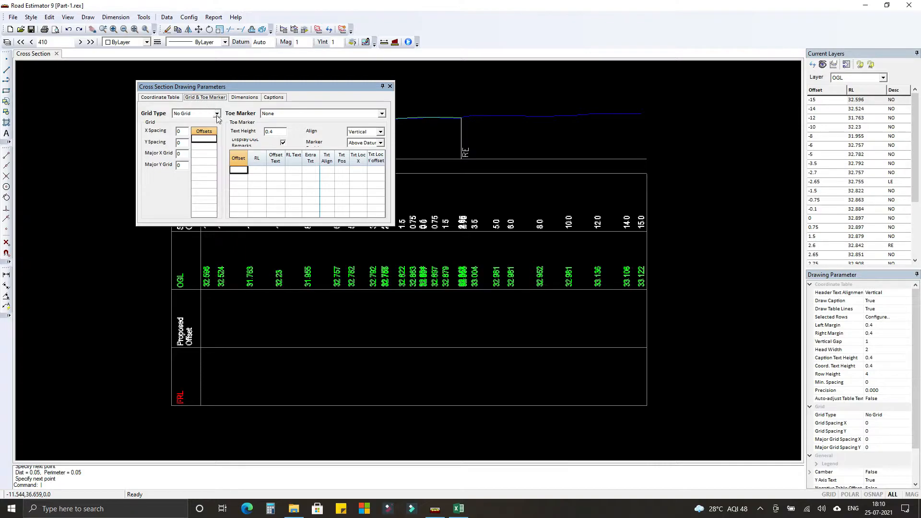
click(216, 114)
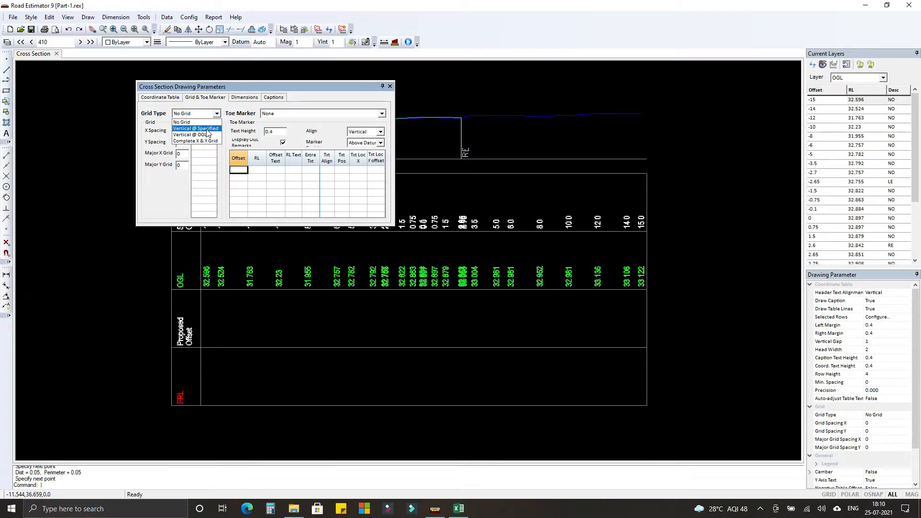
click(206, 128)
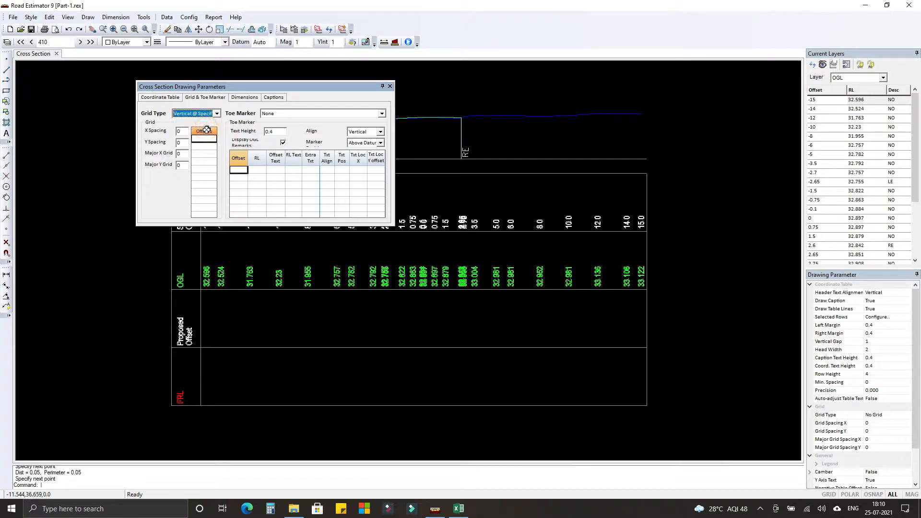
Set the toe marker to At Final Toes and delete the PC1 marker row.
click(302, 114)
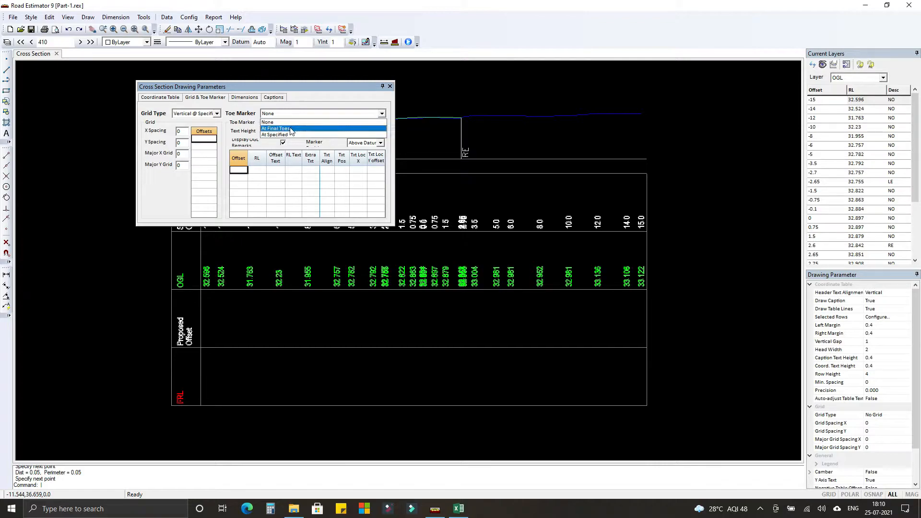
click(291, 129)
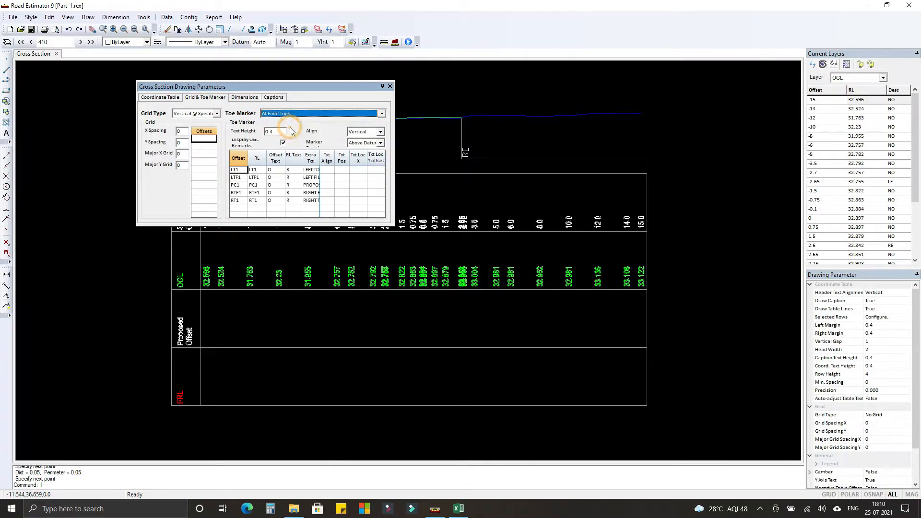
click(239, 187)
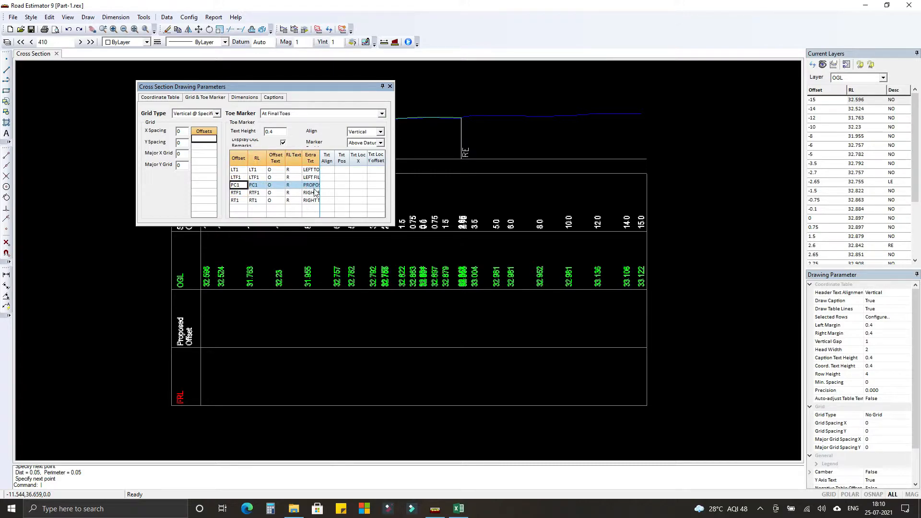
key(Delete)
Add and save a dimension set of type Default Detailed in the cross section drawing parameters.
click(250, 98)
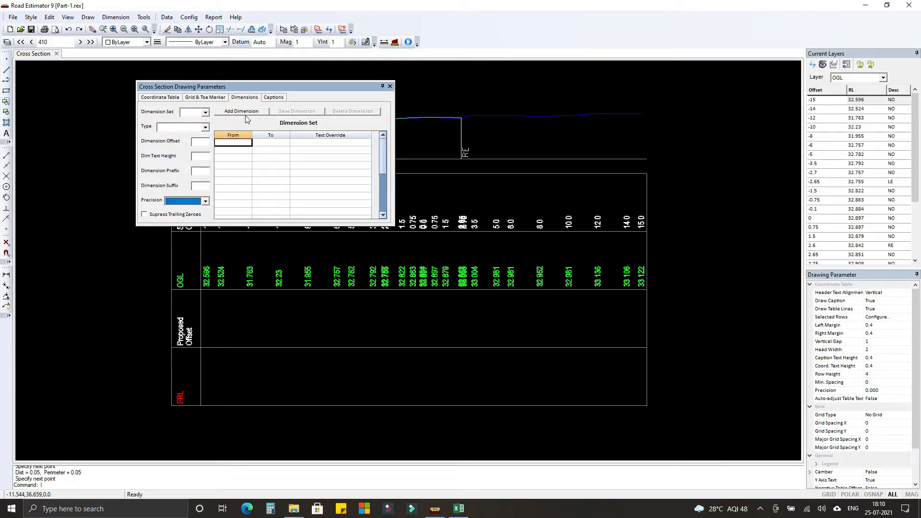
click(245, 113)
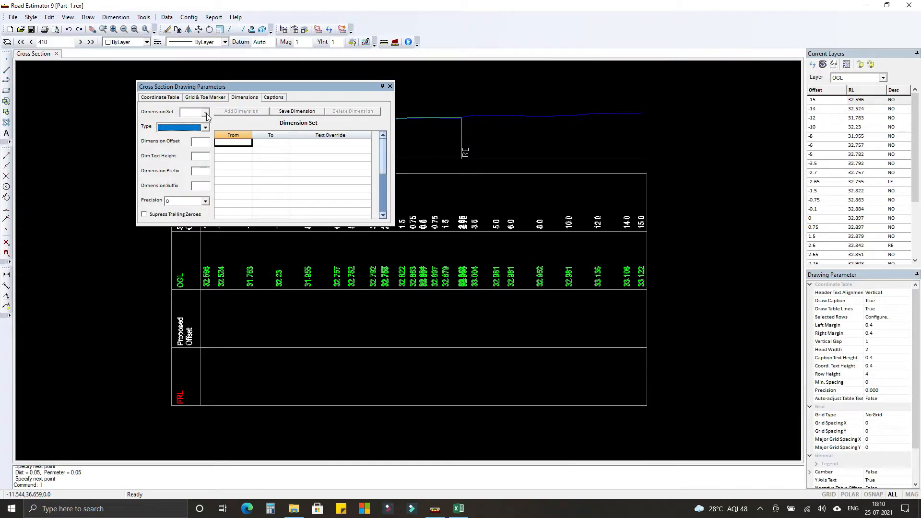
click(205, 127)
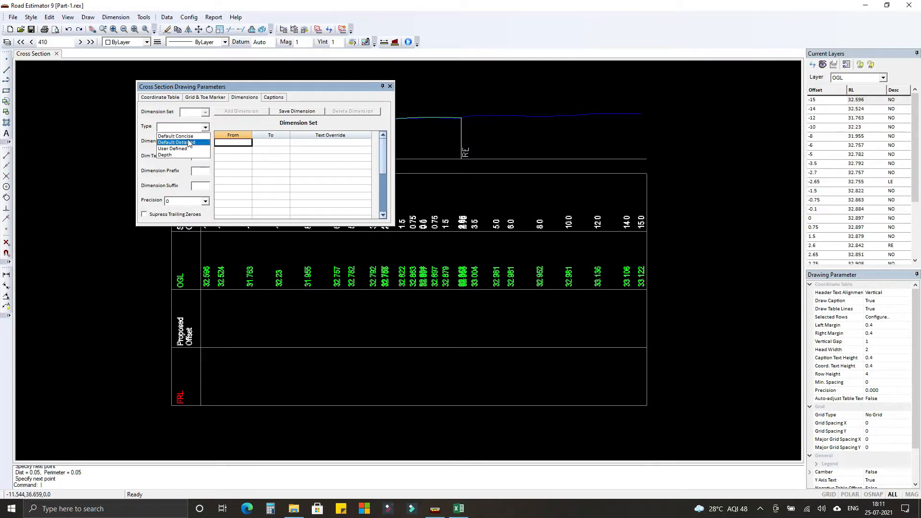
click(189, 142)
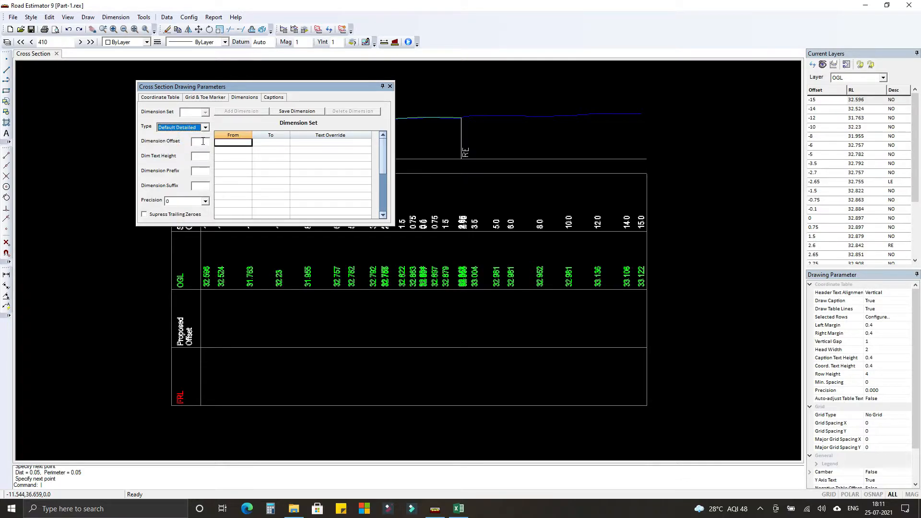
click(305, 111)
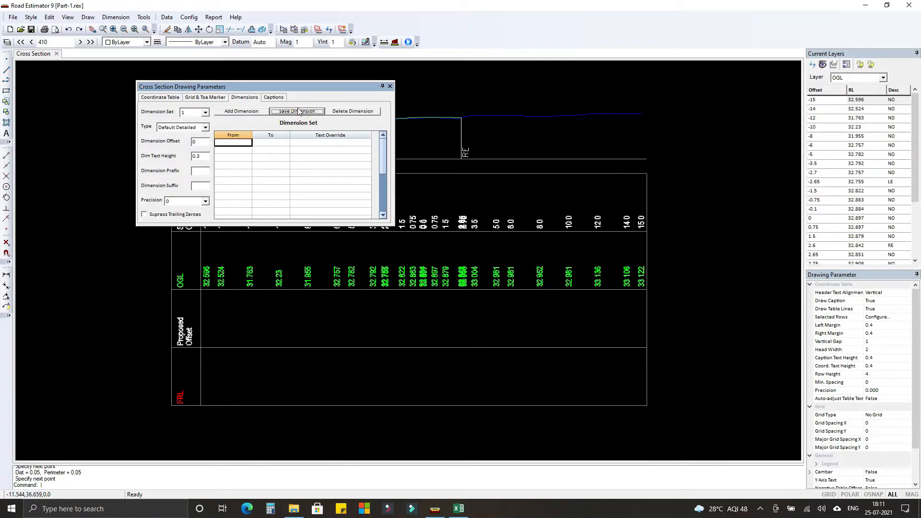
Check the caption settings, then save the cross section drawing parameters and close the dialog.
click(279, 97)
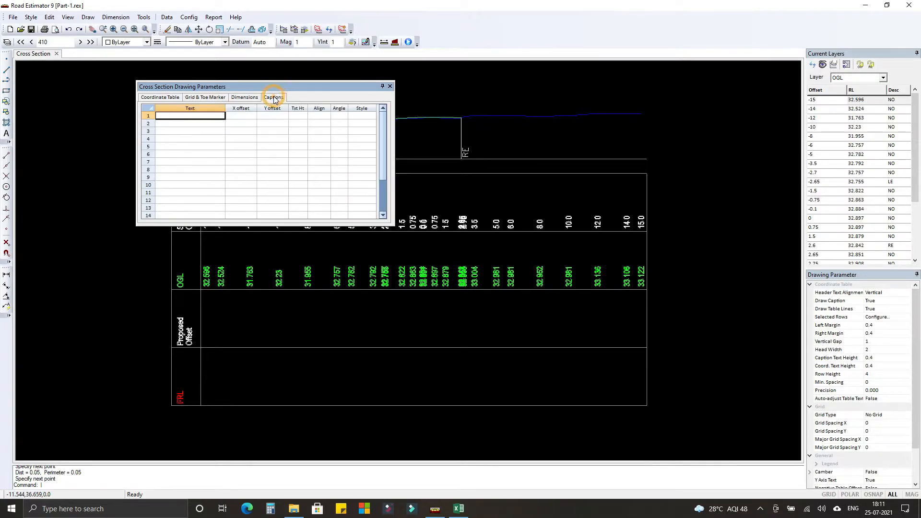
click(163, 98)
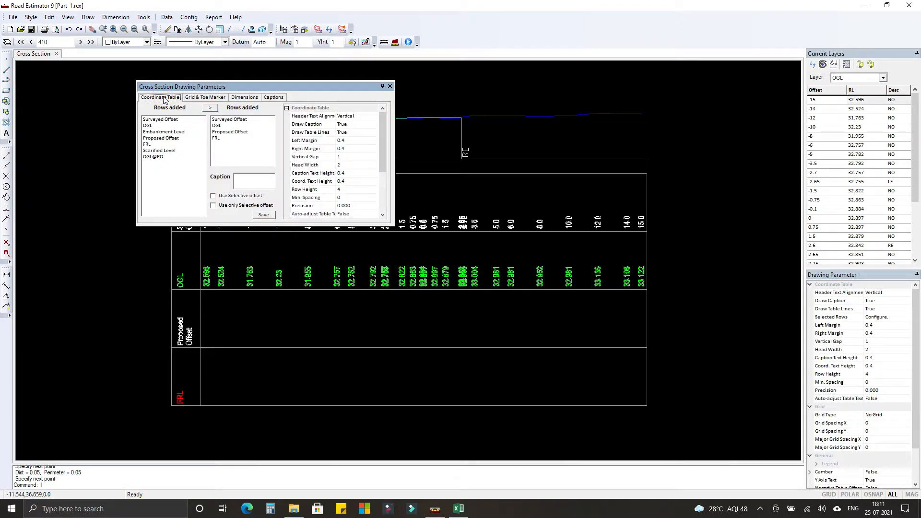
click(263, 215)
click(390, 86)
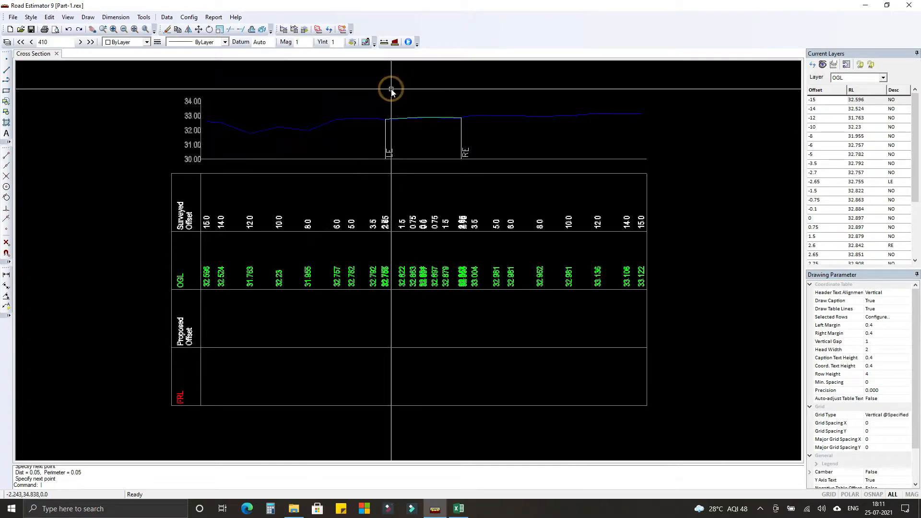
Add a design layer group named LHS to the Main Carriageway template, anchored at Central Median Left edge.
click(166, 17)
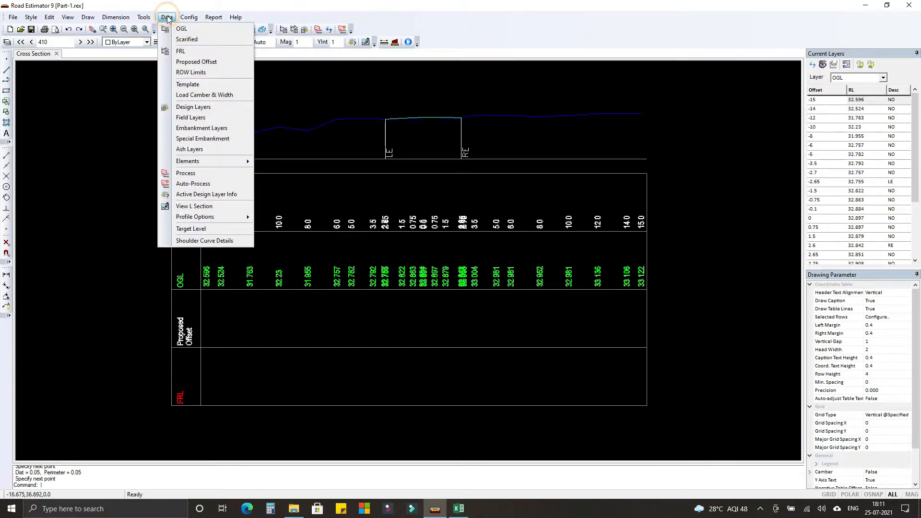
click(181, 107)
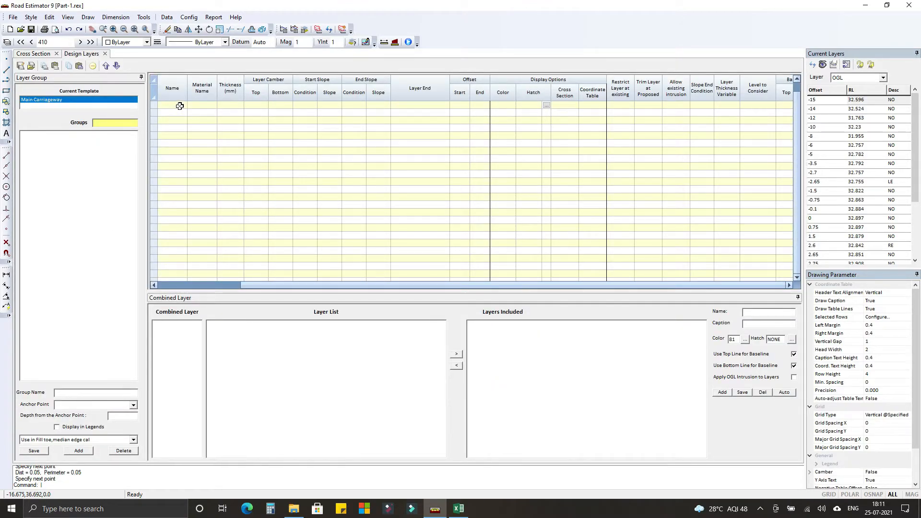
click(80, 451)
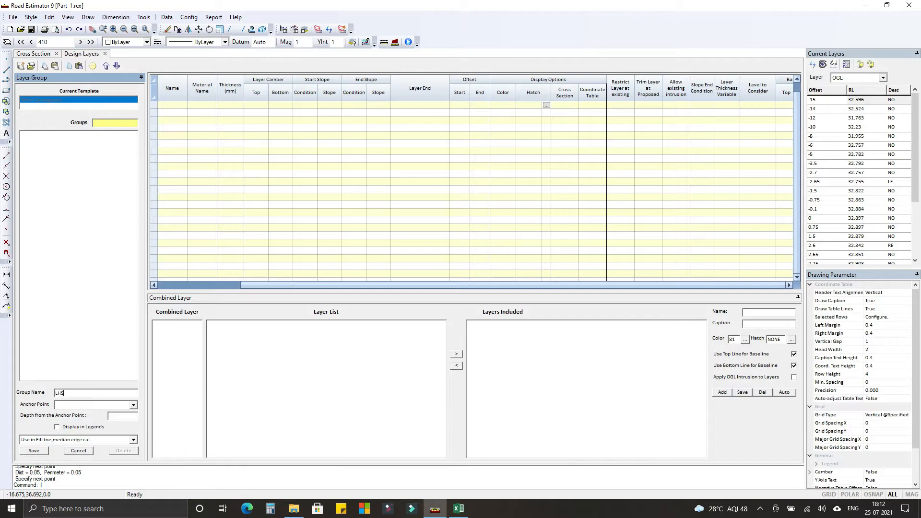
click(134, 406)
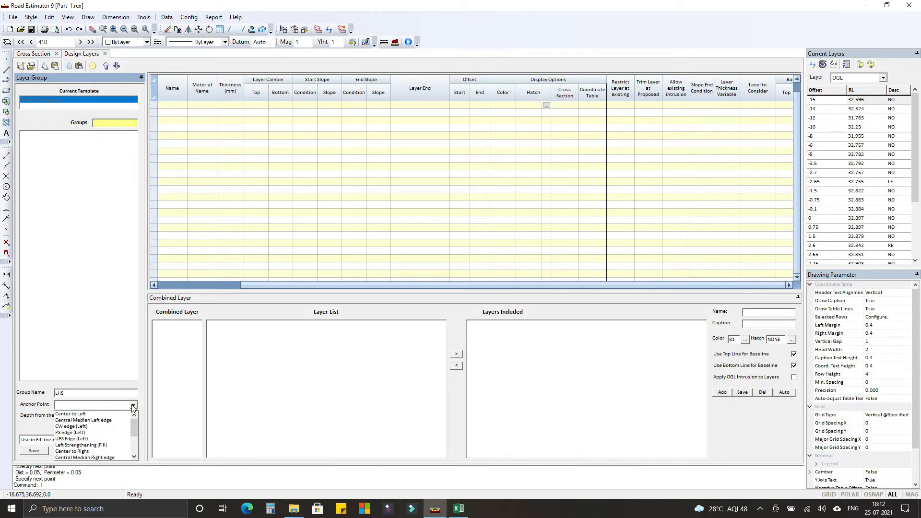
click(110, 420)
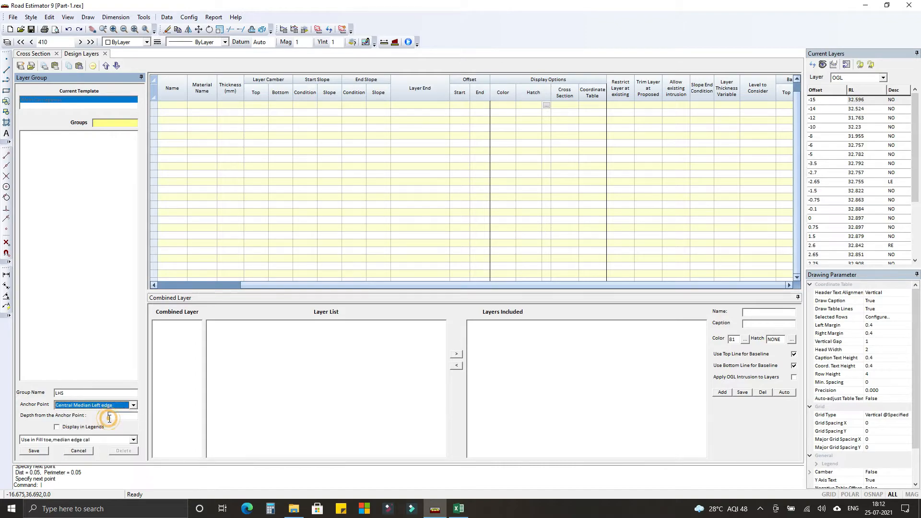
click(40, 454)
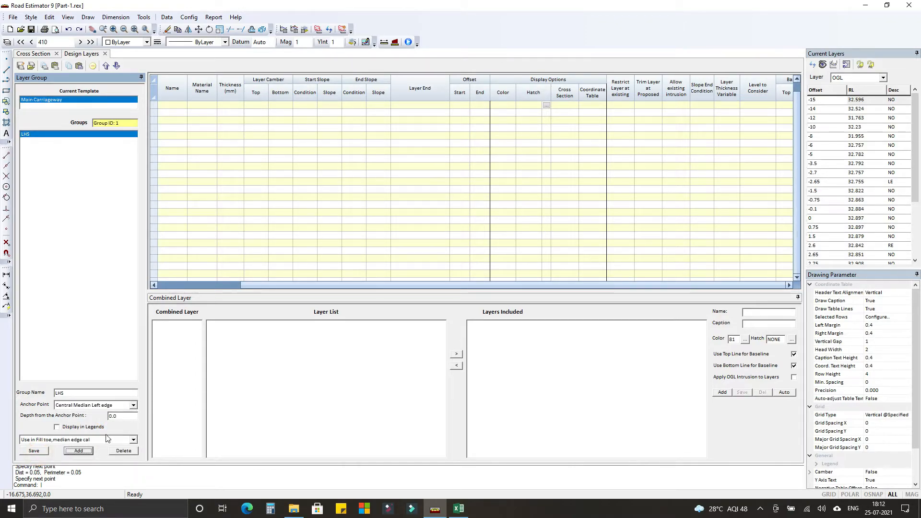
Add a second design layer group named RHS, anchored at Central Median Right edge.
click(78, 451)
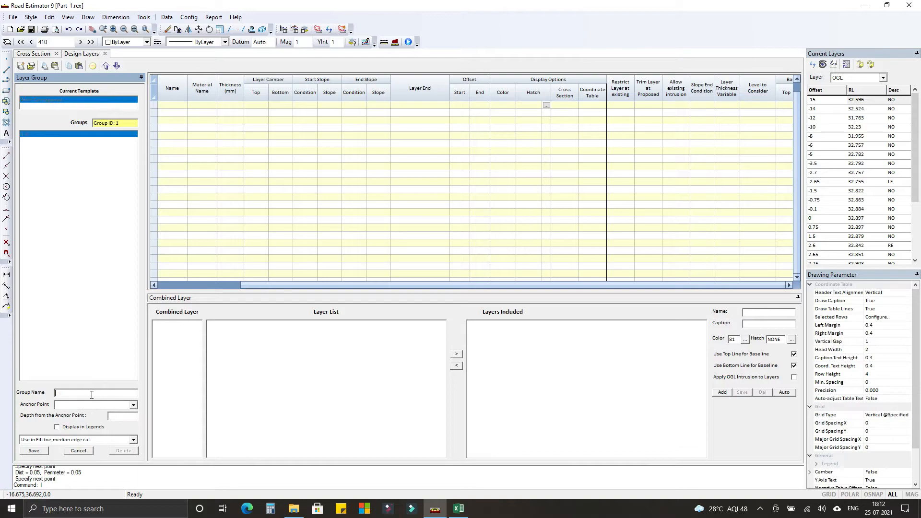
text(RHS)
click(106, 406)
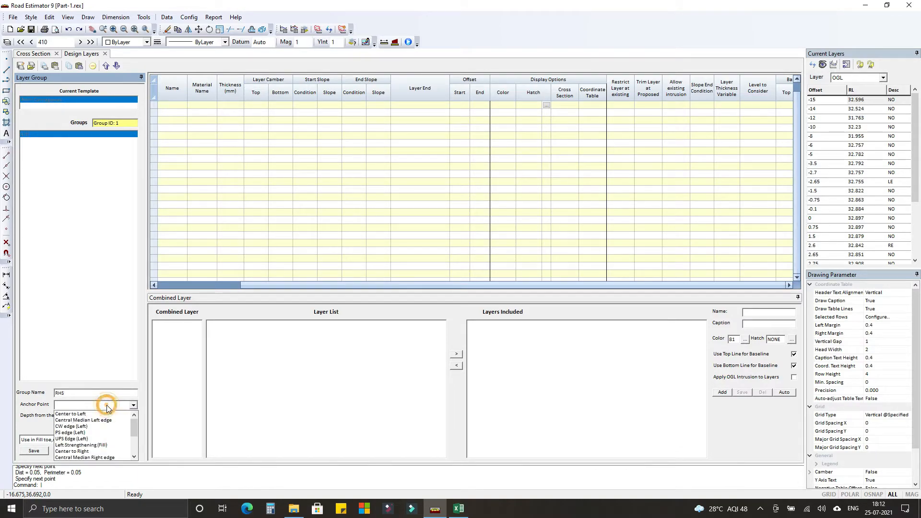
click(96, 457)
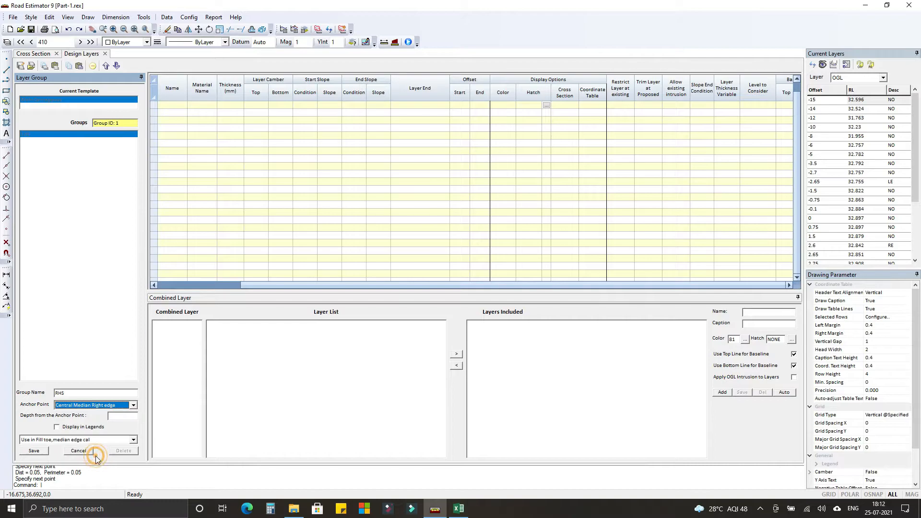
click(34, 451)
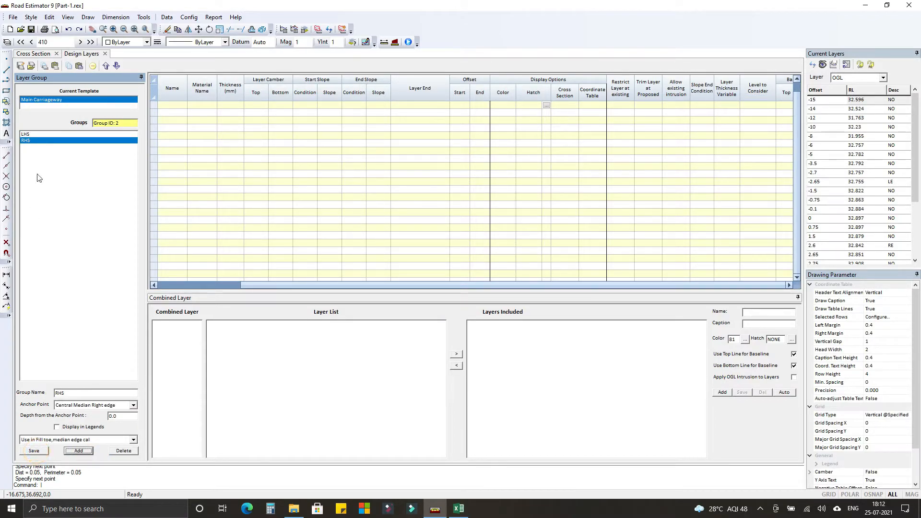
Add a BC layer to the LHS group with a thickness of 50 mm and FRL as its top camber.
click(31, 136)
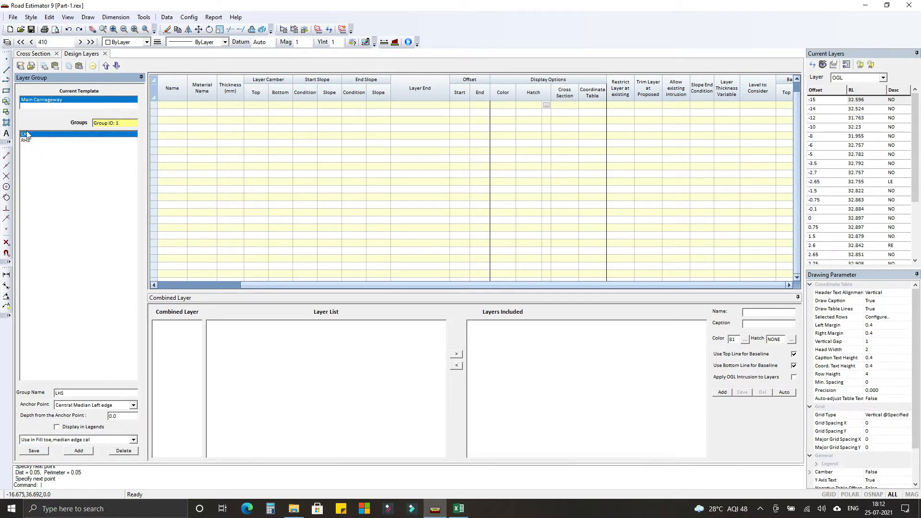
click(173, 106)
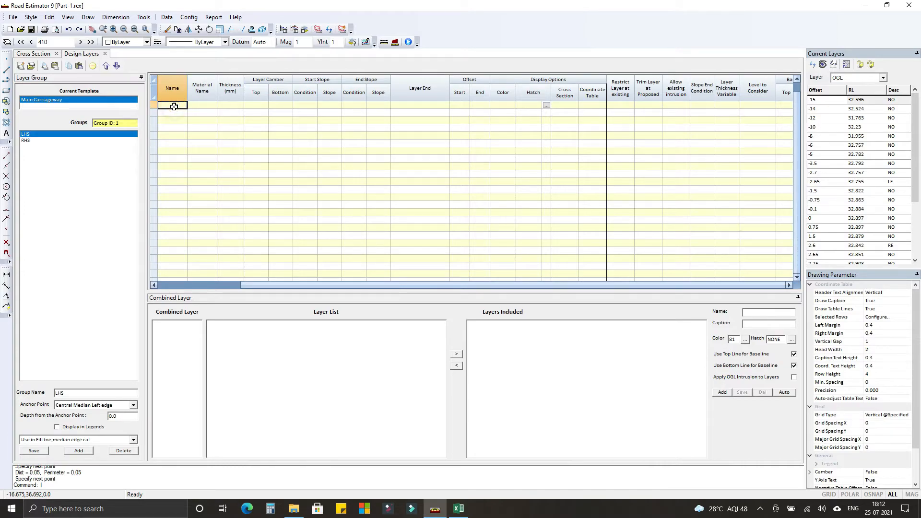
text(BC)
key(Tab)
text(50)
key(Tab)
key(Tab)
key(Tab)
key(shift+Tab)
key(shift+Tab)
text(f)
End the BC layer at PS edge (Left), with Vertical 90 start and end slopes and start and end offsets of 0.
key(Tab)
key(Tab)
key(Tab)
key(Tab)
key(Tab)
key(Tab)
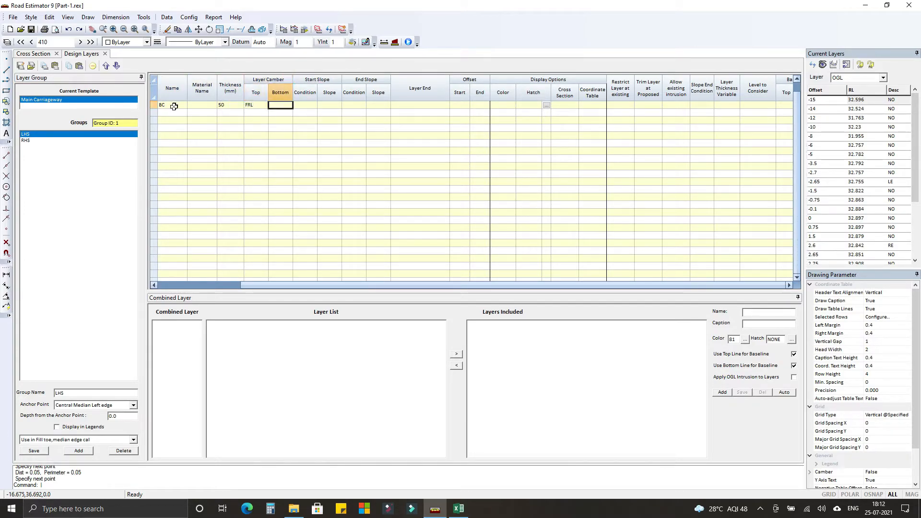
click(445, 105)
click(404, 130)
click(442, 105)
click(460, 106)
text(0)
key(Tab)
text(0)
key(Tab)
Display the BC layer in the cross section but not in the coordinate table.
click(574, 106)
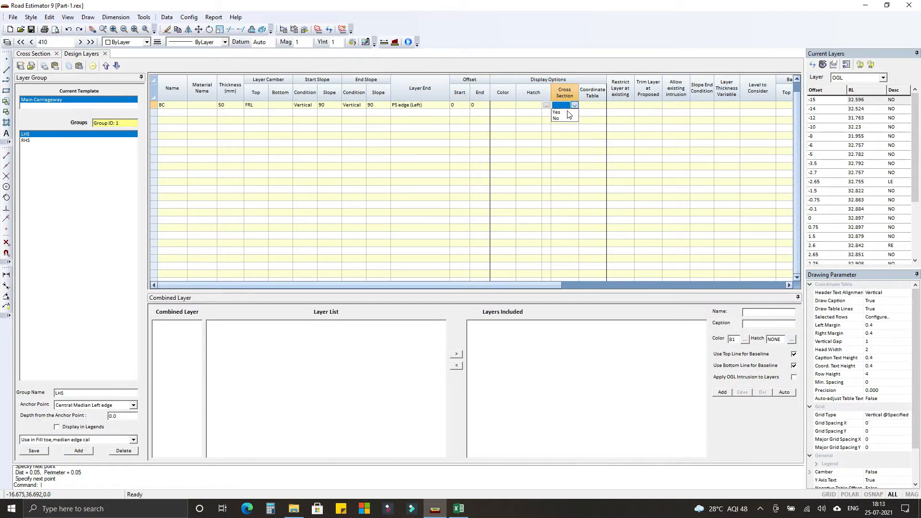
click(568, 113)
click(602, 105)
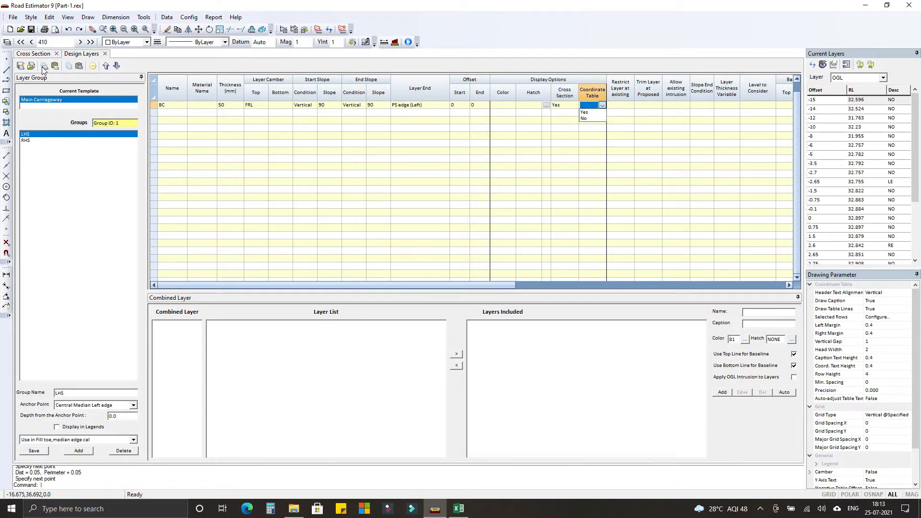
click(39, 55)
click(81, 56)
click(603, 106)
click(586, 119)
Set the BC layer's restriction at existing, trimming at proposed and existing intrusion options to No.
click(619, 106)
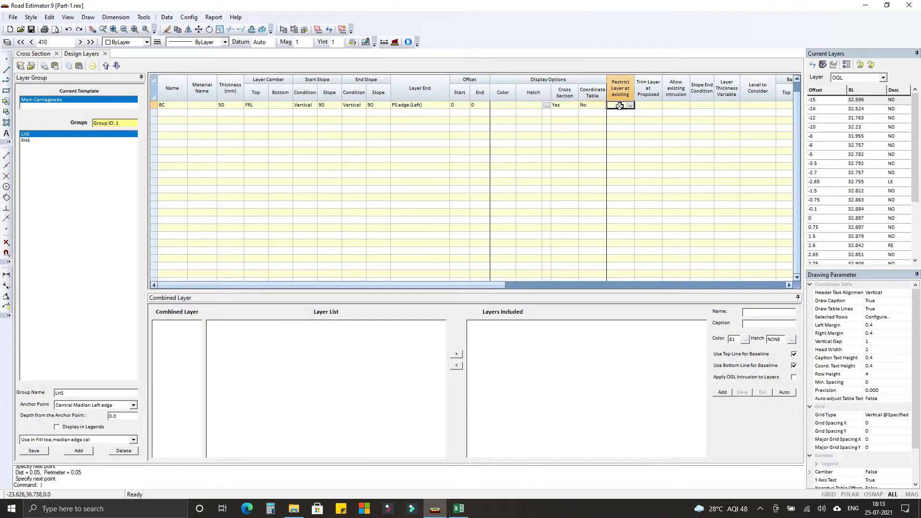
text(No)
key(Tab)
text(No)
key(Tab)
text(No)
key(Tab)
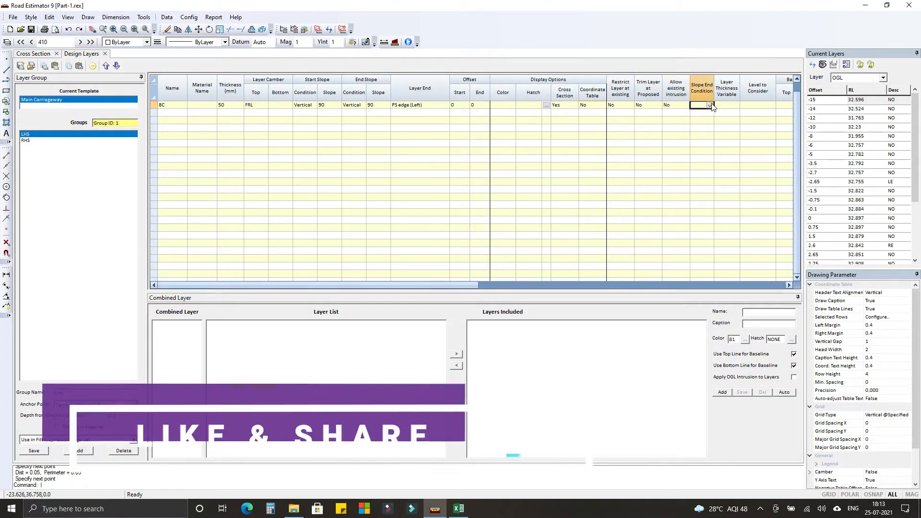
Set the BC layer's slope end condition to None, variable thickness to No, and level to consider to the Max. Level option.
click(711, 106)
click(700, 113)
click(736, 105)
click(724, 120)
click(771, 106)
click(768, 112)
click(770, 106)
click(766, 119)
click(778, 106)
click(769, 106)
click(762, 118)
key(Tab)
Add a DBM layer below BC with a thickness of 100 mm and FRL as both top and bottom camber.
text(D)
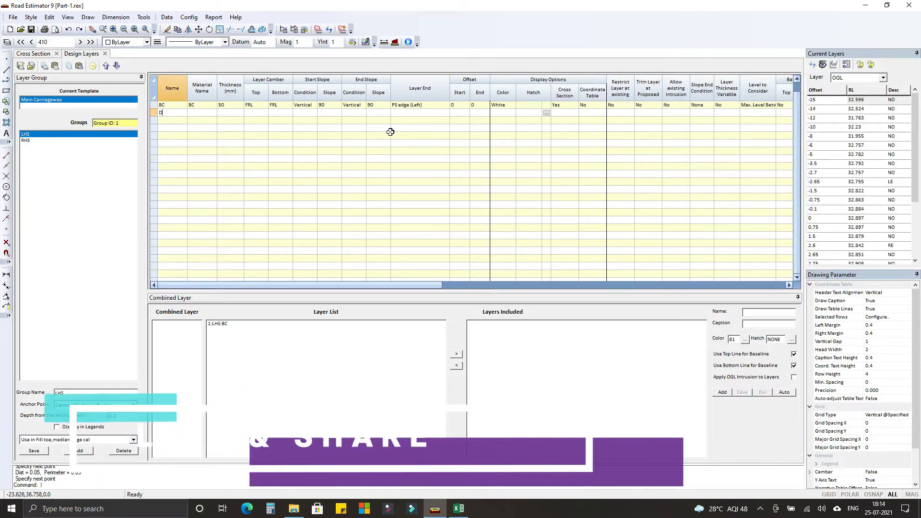
text(BM)
key(Tab)
key(Tab)
text(100)
key(Tab)
text(FRL)
key(Tab)
text(FRL)
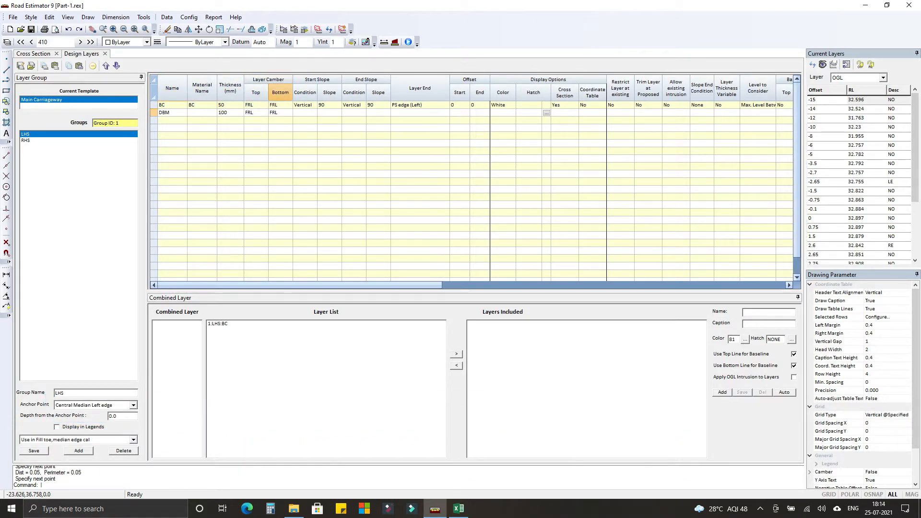
Give the DBM layer Vertical 90 start and end slopes and end it at PS edge (Left).
key(Tab)
key(Down)
key(Tab)
key(Tab)
key(Down)
key(Tab)
key(Tab)
key(Down)
key(Down)
key(Down)
key(Down)
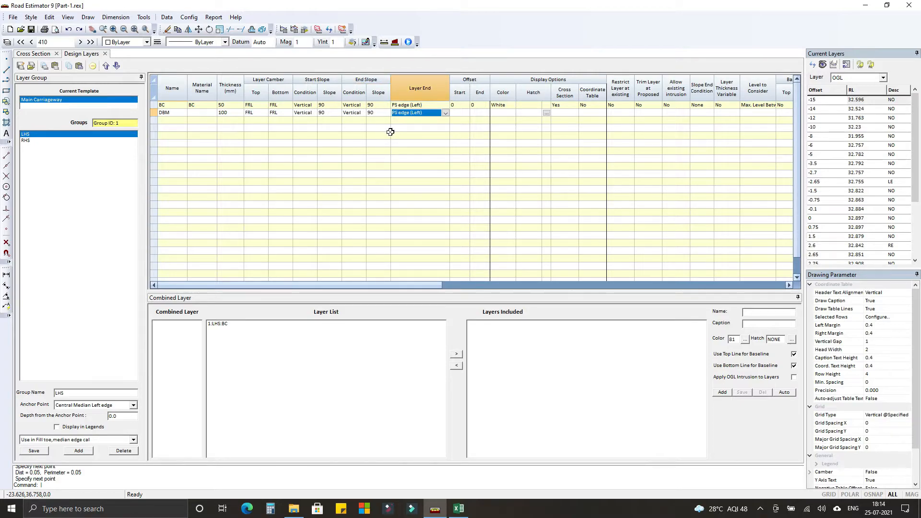
Set the DBM layer's start and end offsets to 0 and display it in the cross section.
key(Tab)
text(0)
key(Tab)
text(0)
key(Tab)
key(Left)
key(Left)
key(Right)
key(Right)
click(561, 113)
Add a WMM2 layer with a thickness of 125 mm below the DBM layer.
key(Tab)
key(Tab)
key(Tab)
key(Tab)
key(Tab)
key(Tab)
key(Tab)
key(Tab)
key(Tab)
key(Tab)
text(WMM2)
key(Tab)
End the WMM2 layer at PS edge (Left) and exclude it from the coordinate table.
key(Tab)
text(125)
key(Tab)
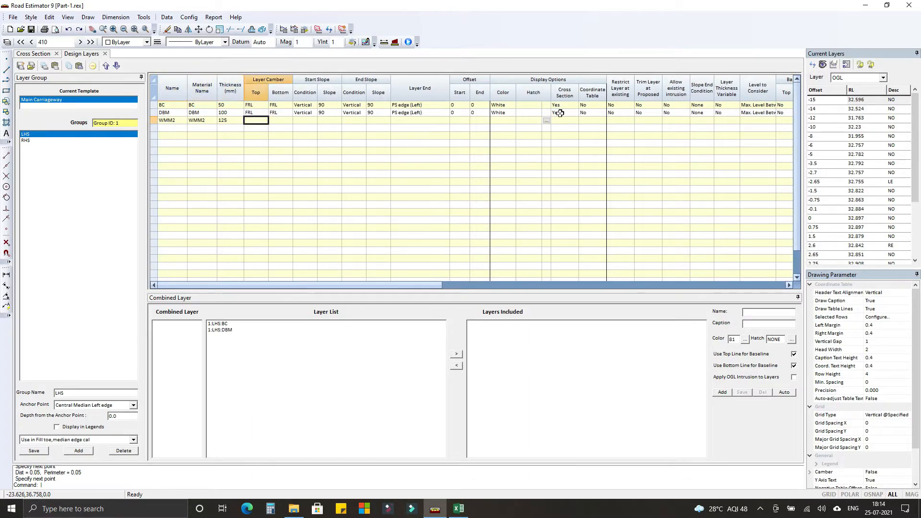
key(Tab)
key(Tab)
key(Tab)
key(Tab)
key(Tab)
key(Tab)
click(445, 139)
click(407, 154)
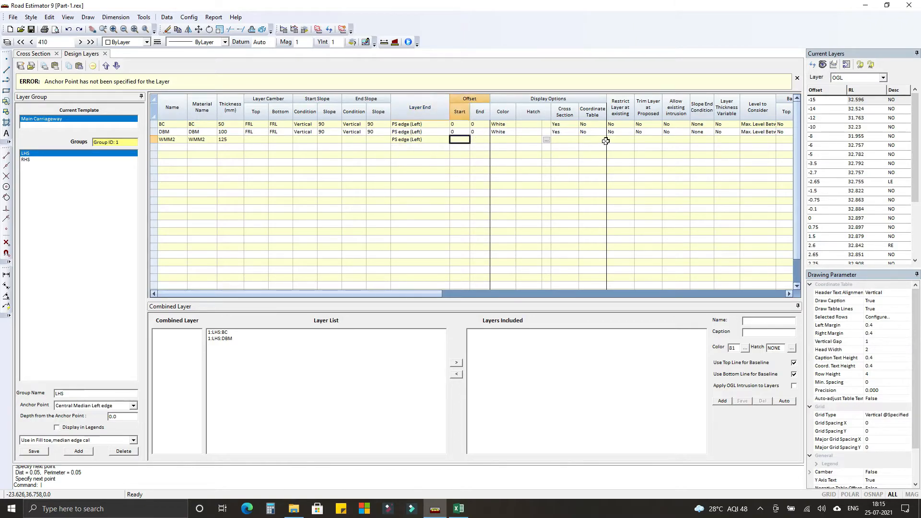
click(175, 148)
click(589, 121)
click(594, 134)
Add a WMM1 layer with material name WMM1 and a thickness of 125 mm below WMM2.
click(169, 128)
text(WMM1)
key(Tab)
text(WMM1)
key(Tab)
text(125)
End the WMM1 layer at PS edge (Left) and exclude it from the coordinate table.
key(Tab)
key(Tab)
key(Tab)
key(Tab)
key(Tab)
key(Tab)
key(Tab)
click(446, 129)
click(422, 160)
click(456, 129)
click(594, 129)
click(594, 141)
Add a GSB layer with a thickness of 250 mm below the WMM1 layer.
click(169, 136)
text(GSB)
key(Tab)
End the GSB layer at Side Slope (Left) and exclude it from the coordinate table.
key(Tab)
text(250)
key(Tab)
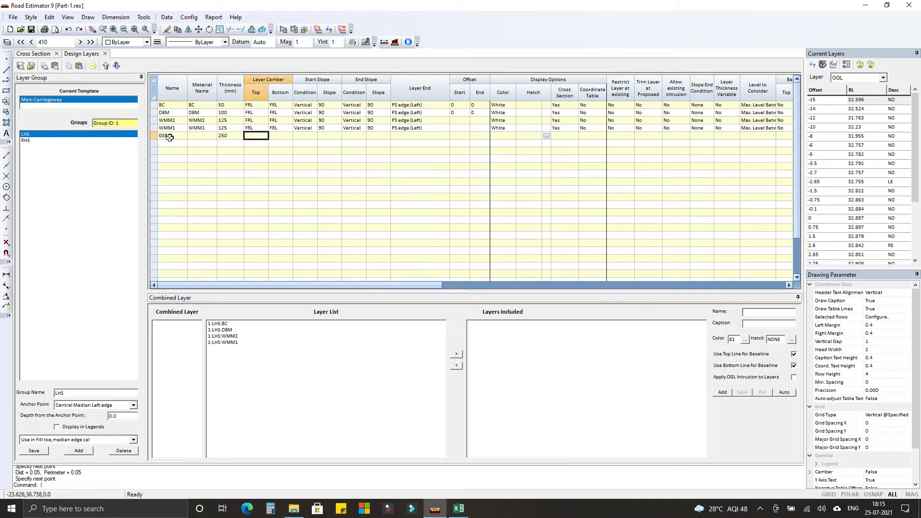
key(Tab)
key(Tab)
key(Tab)
key(Tab)
key(Tab)
key(Tab)
text(Side Slope (Left))
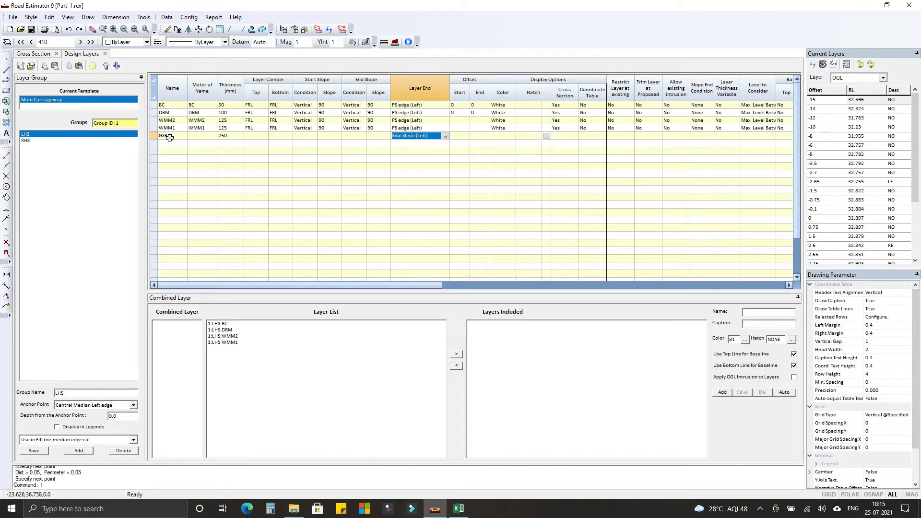
key(Tab)
click(593, 136)
click(593, 148)
Set the WMM2 layer's start offset to -0.125 and its end offset to 0.125.
click(458, 120)
text(0.-0.125)
key(Return)
text(0.125)
key(Return)
Set the WMM1 layer's start offset to -0.250 and its end offset to 0.250.
key(Down)
key(Left)
key(Left)
text(-0.125)
key(Return)
text(0.1)
key(Up)
key(Left)
key(Down)
text(-0.250)
key(Return)
text(0.250)
key(Return)
Change the GSB layer's thickness to 200 mm.
key(Left)
key(Down)
key(Left)
key(Left)
key(Left)
key(Left)
key(Left)
key(Left)
key(Left)
key(Left)
key(Left)
text(200)
key(Return)
Set the GSB layer's start offset to -0.45.
key(Right)
key(Right)
key(Right)
key(Right)
key(Right)
key(Right)
key(Right)
key(Right)
key(Left)
text(-0.45)
key(Return)
key(Return)
key(Return)
key(Return)
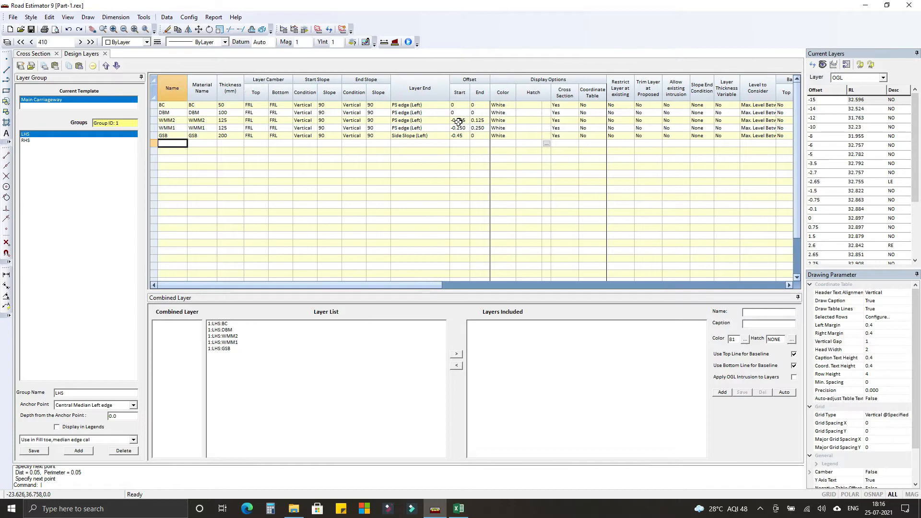
Add an SG layer with a thickness of 500 mm below the GSB layer.
text(SG)
key(Return)
key(Right)
text(500)
key(Return)
End the SG layer at Side Slope (Left).
key(Right)
key(Right)
key(Right)
key(Right)
key(Right)
key(Right)
key(s)
key(Return)
Set the SG layer's start offset to -1.5 and save the LHS layer group.
key(Return)
key(Return)
key(Left)
key(Left)
text(-1.5)
key(Return)
key(Return)
key(Return)
key(Return)
key(Return)
click(34, 451)
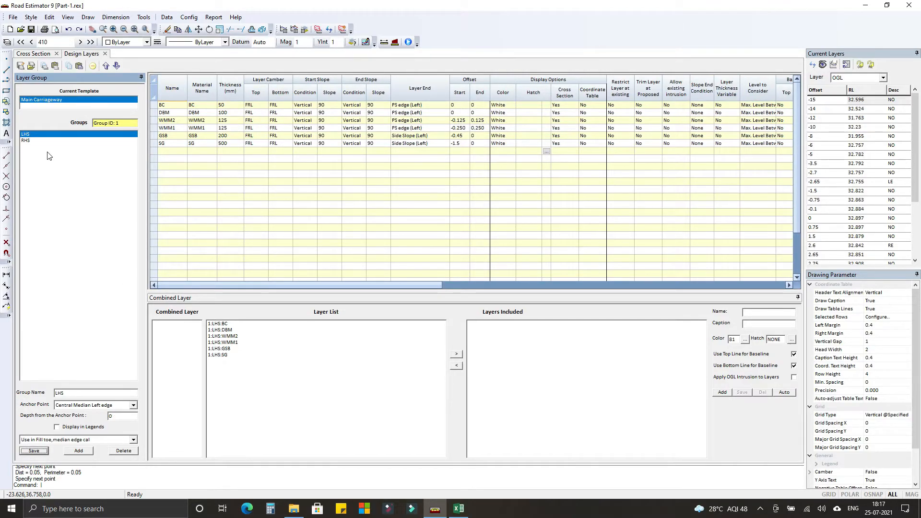
Check the RHS group's layers, save the LHS group again and close the design layers.
click(26, 141)
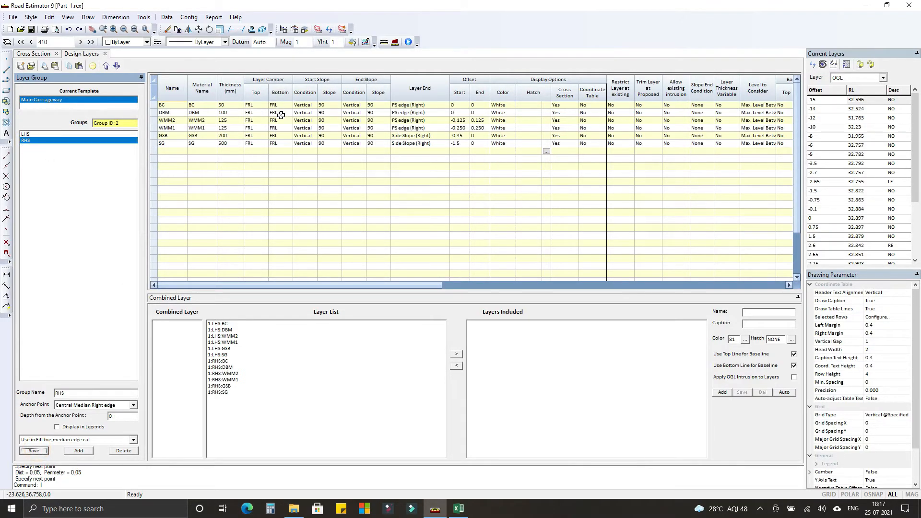
click(193, 120)
click(170, 144)
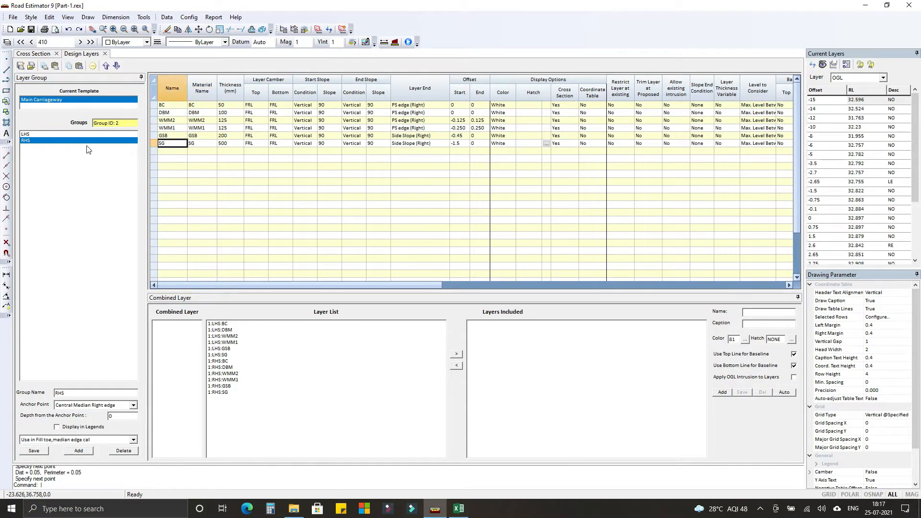
click(50, 133)
click(35, 451)
click(105, 54)
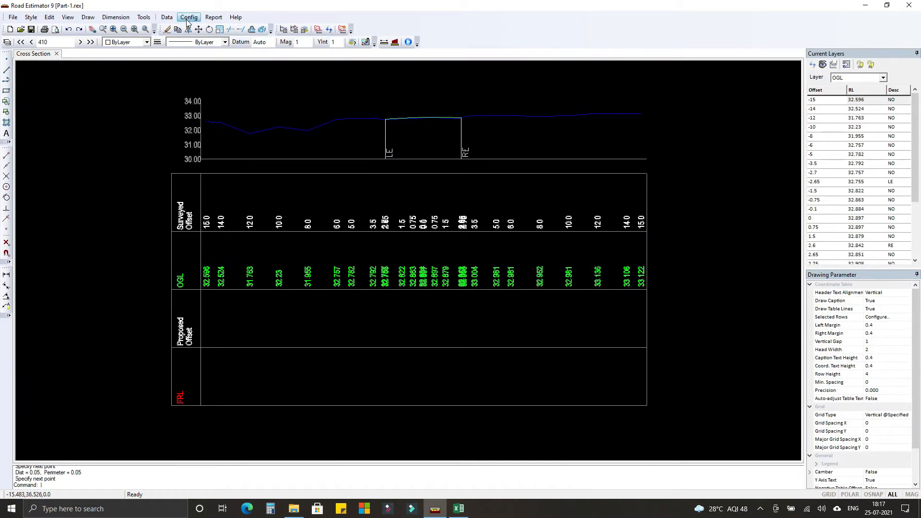
In the template's central median details, add a row for chainage 410 with a left width of 1.5.
click(167, 17)
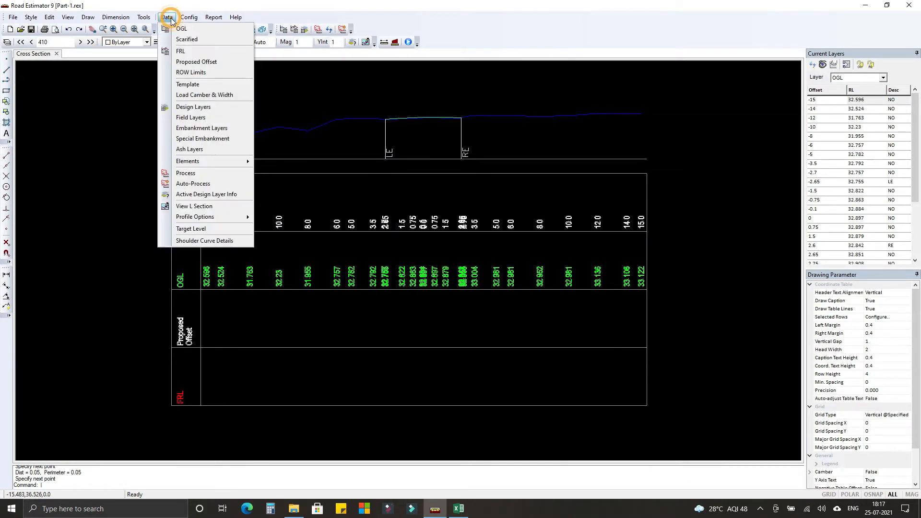
click(184, 85)
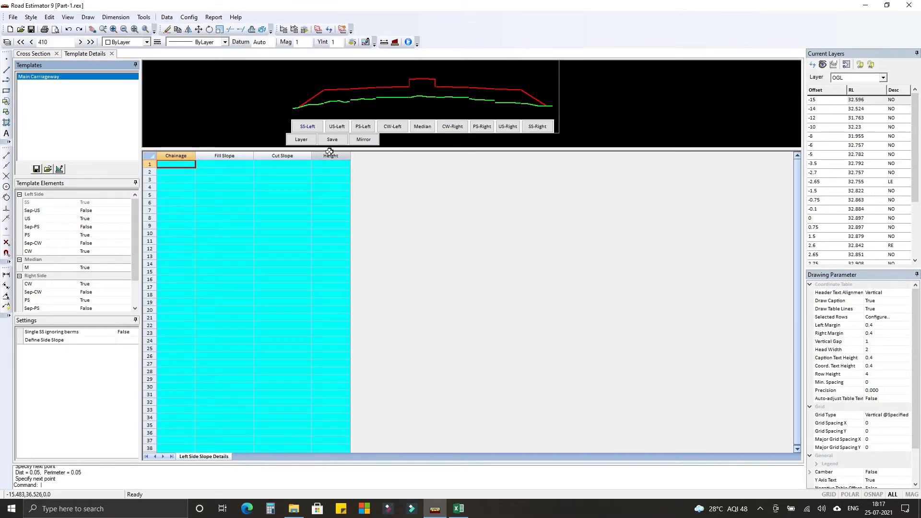
click(424, 129)
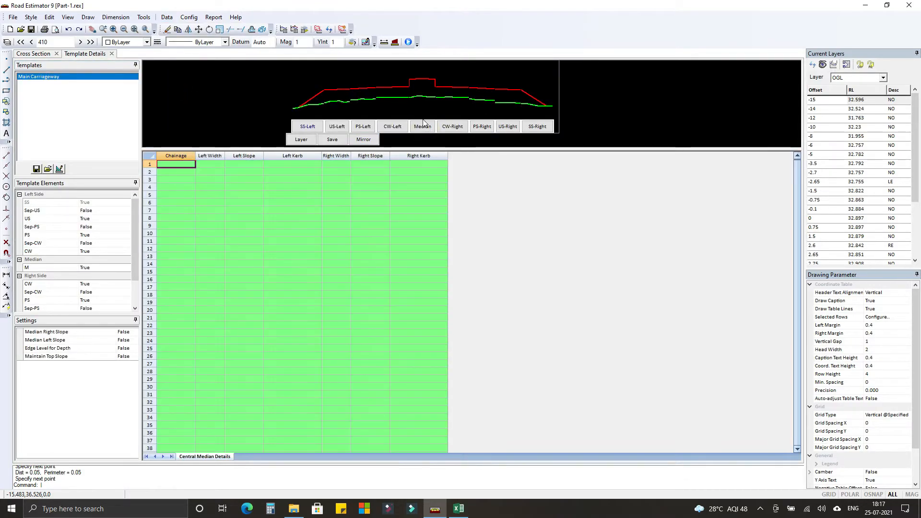
text(41)
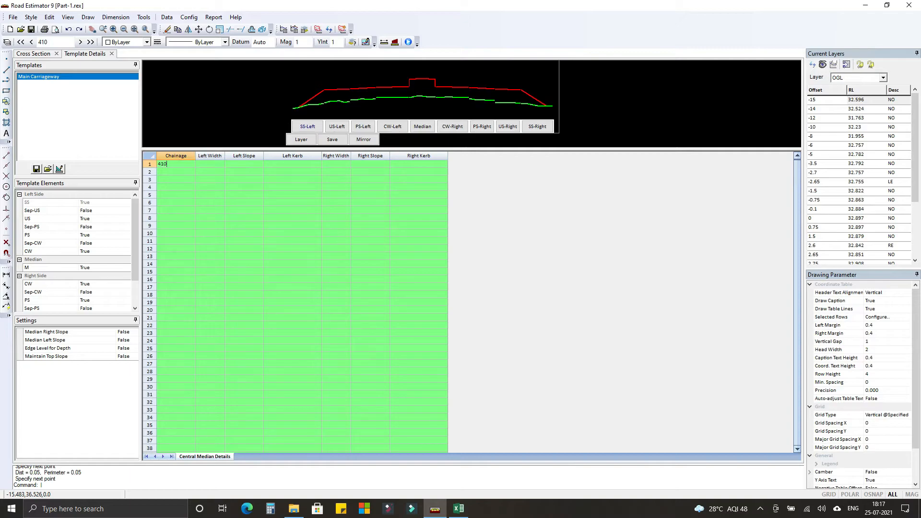
text(0)
key(Tab)
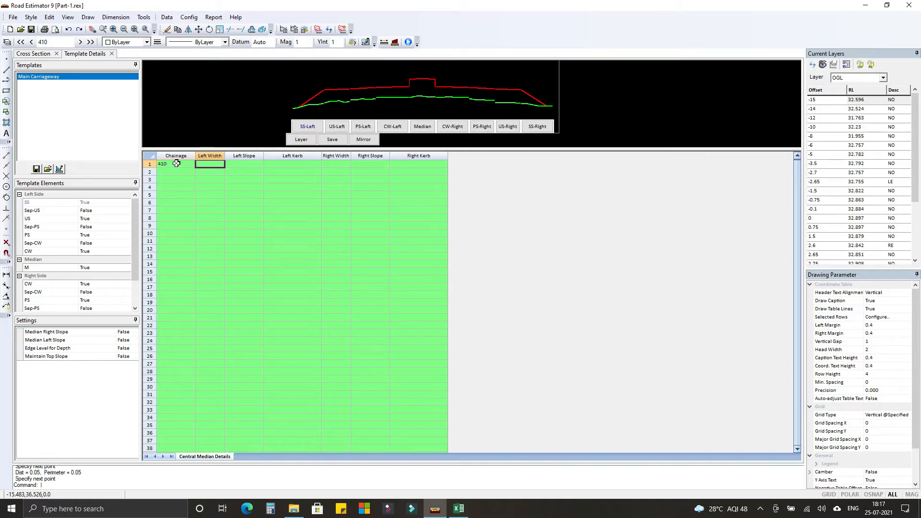
text(1.5)
key(Tab)
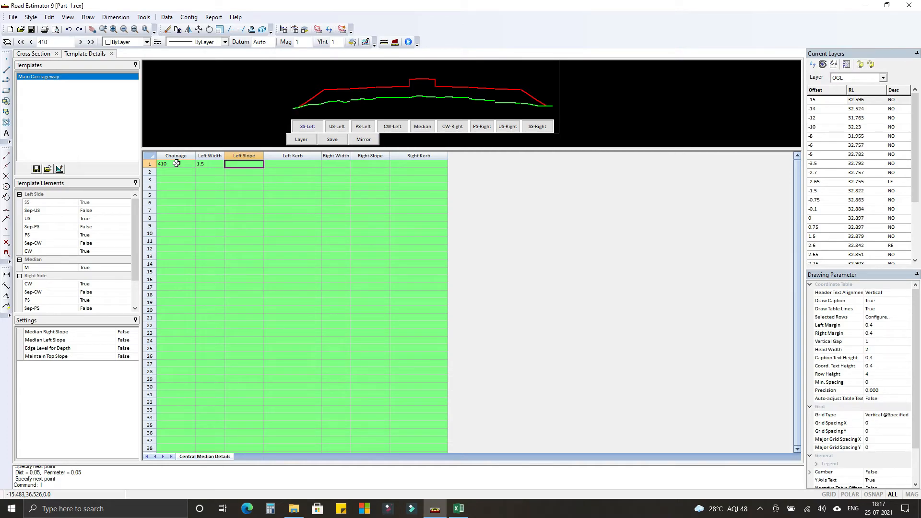
Give the median at chainage 410 a left slope of 3.0% and the left kerb Soma_KL.
text(3)
key(Tab)
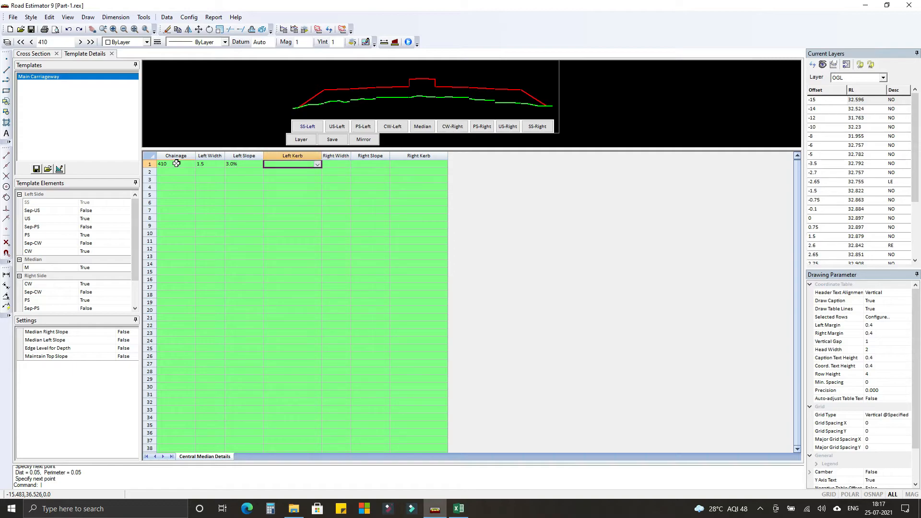
key(s)
key(k)
key(k)
key(k)
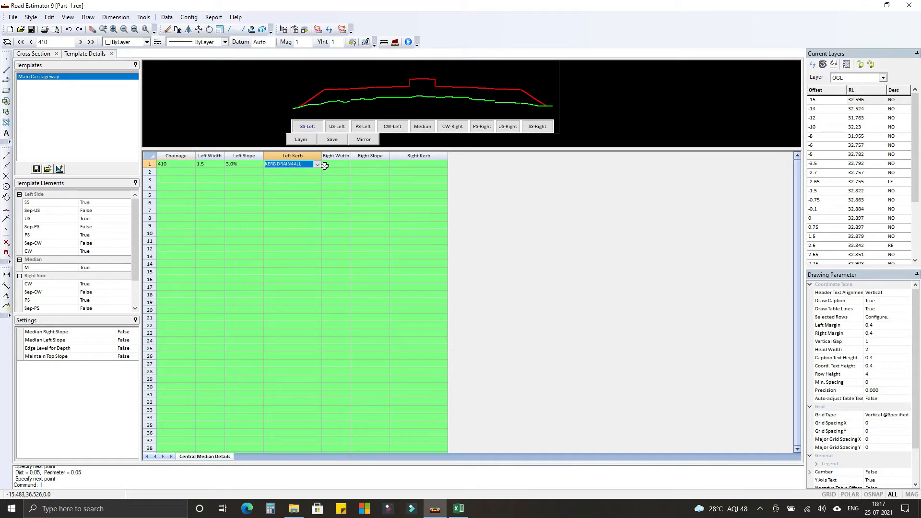
click(318, 164)
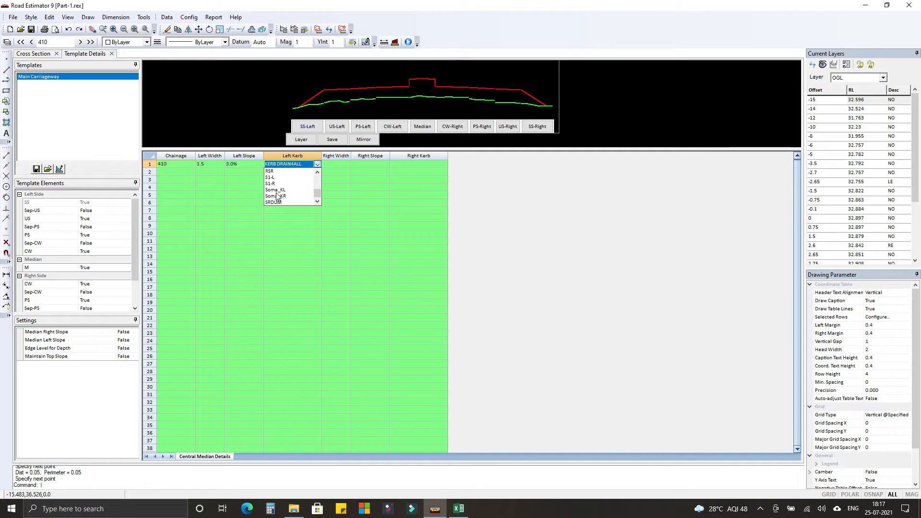
click(288, 198)
Set the median's right width to 1.5 and its right slope to 3.0% at chainage 410.
text(1.5)
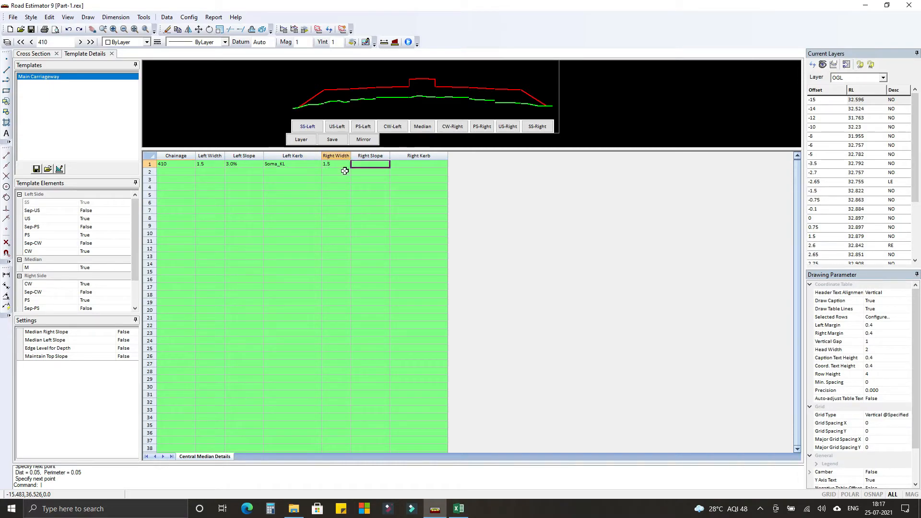
key(Tab)
text(3.)
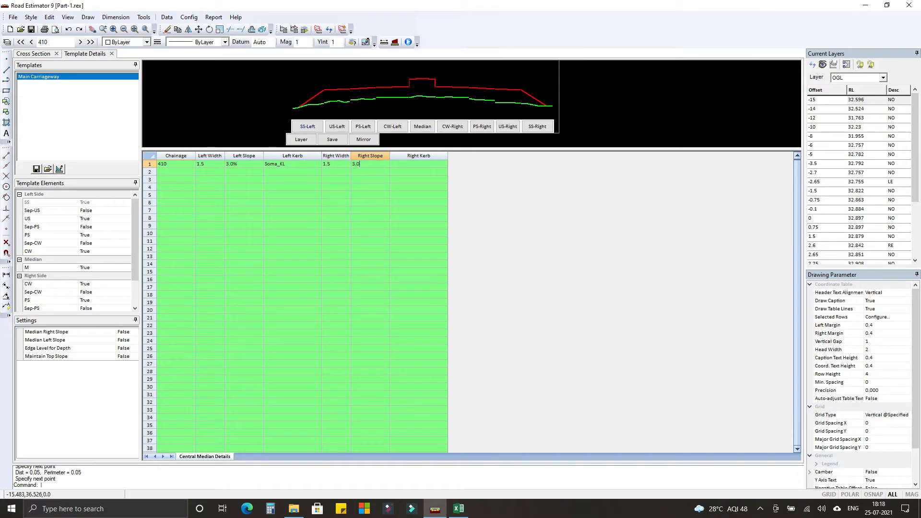
text(0)
key(Tab)
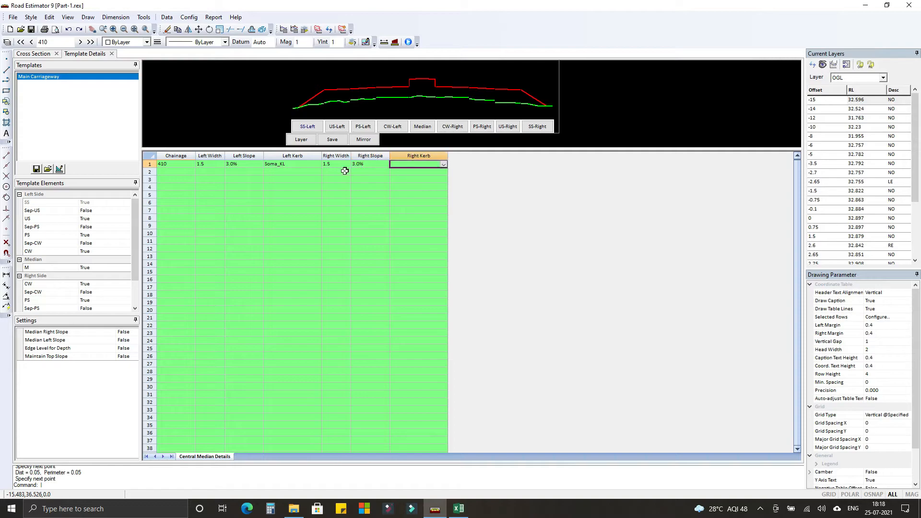
Assign the right kerb Soma_KR to the median and save the median details.
click(444, 165)
scroll(410, 199, down, 3)
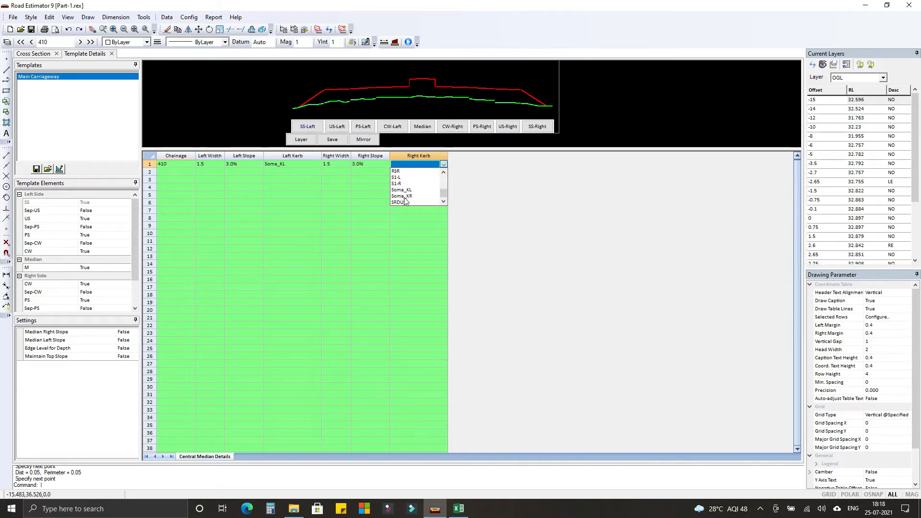
click(402, 196)
click(331, 140)
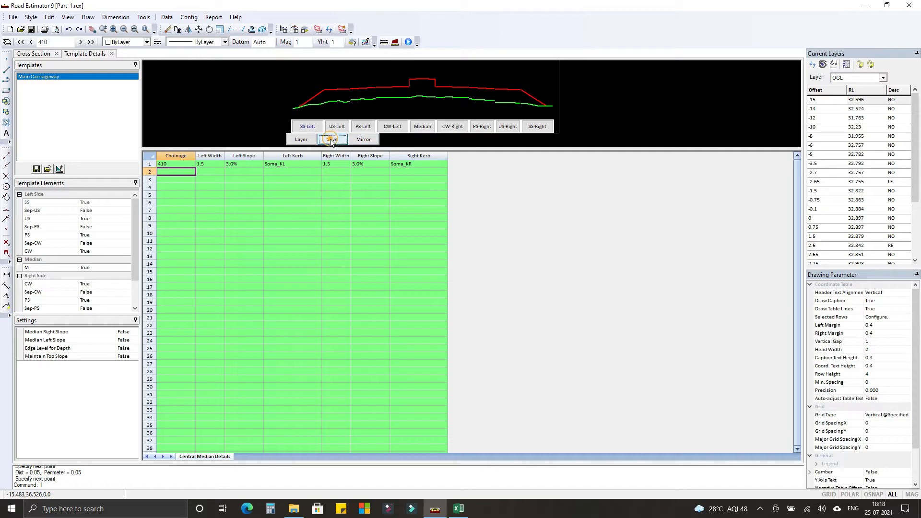
Define the LHS carriageway at chainage 410 with width 3.5 and slope 2.5%, and save it.
click(393, 127)
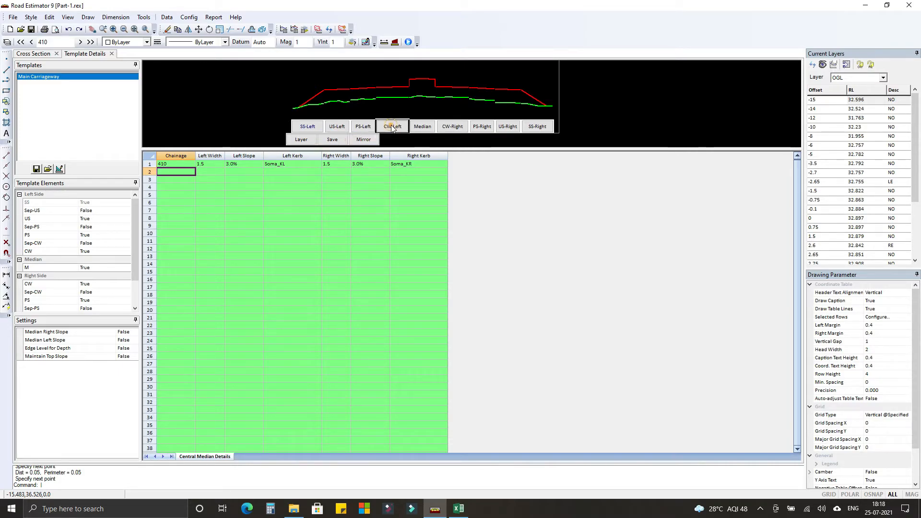
click(179, 166)
text(410)
key(Tab)
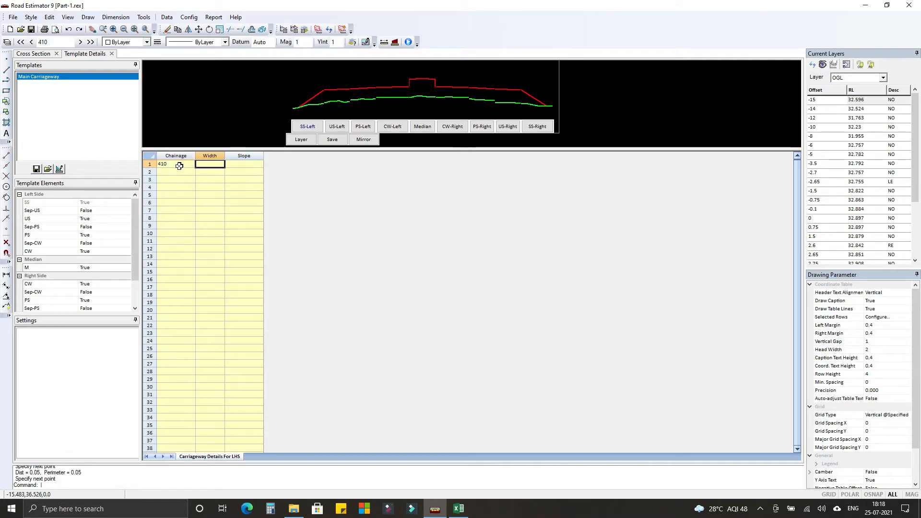
text(3.5)
key(Tab)
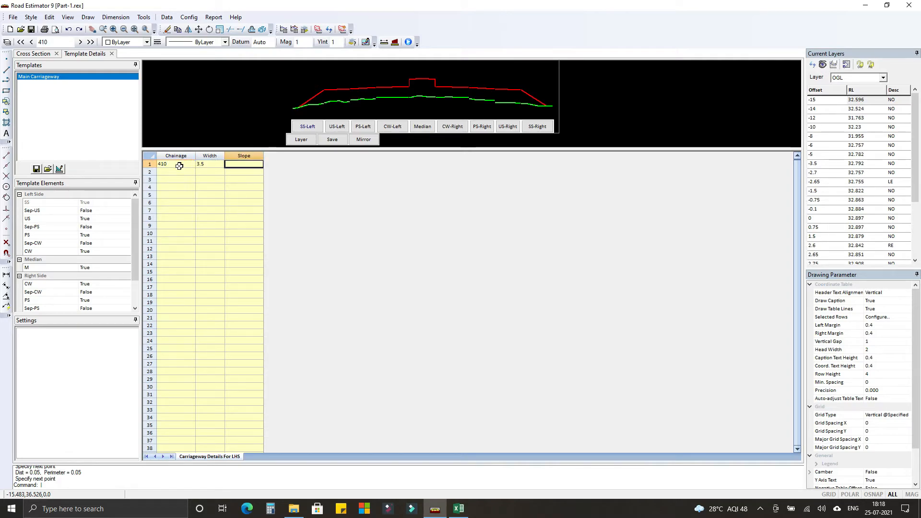
text(2.5)
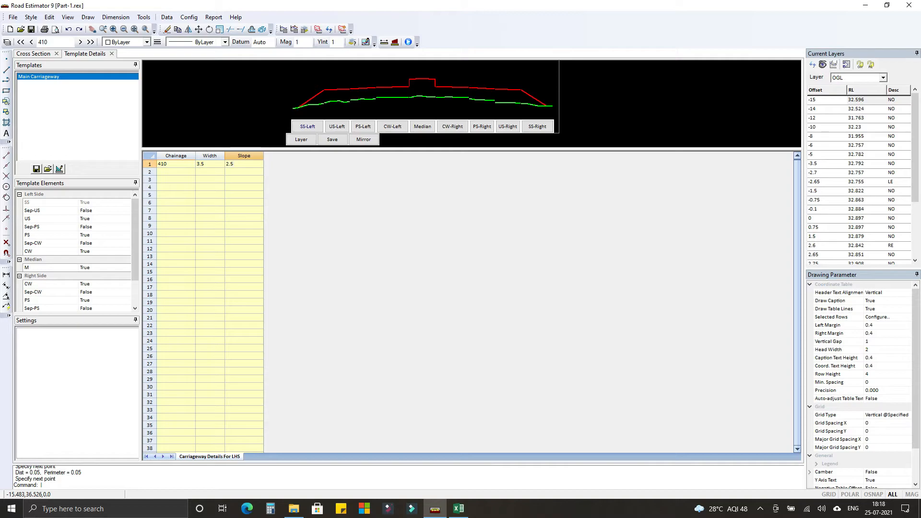
key(Tab)
click(335, 144)
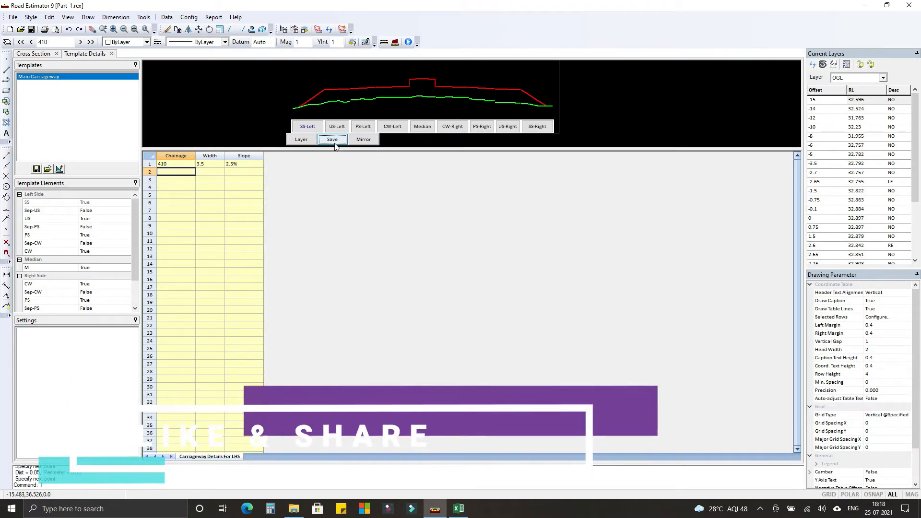
Save the LHS carriageway row again and check the left and right carriageway details.
click(169, 163)
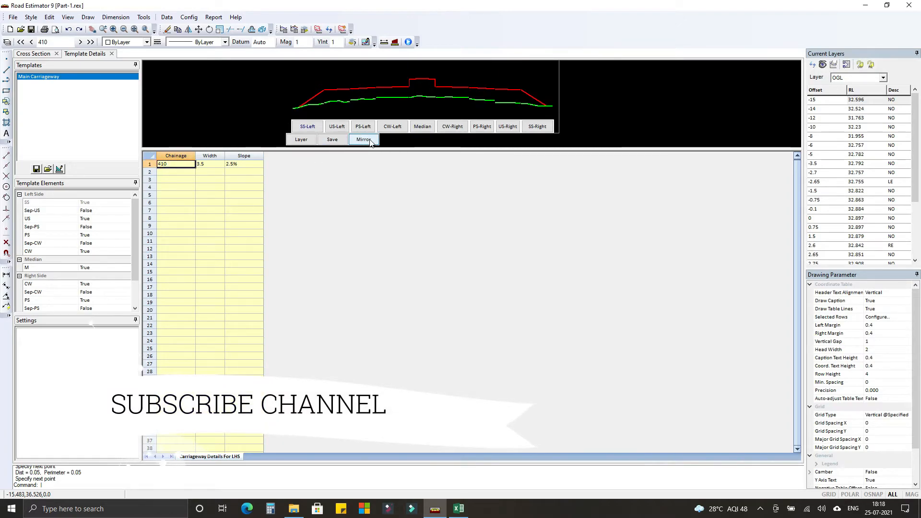
click(332, 139)
click(393, 126)
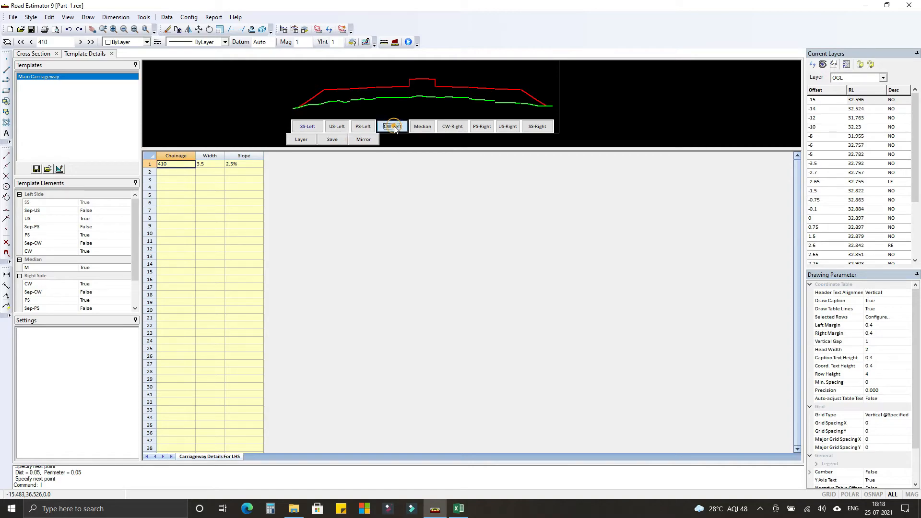
click(451, 128)
Add a row for chainage 410 with width 1.5 to the LHS paved shoulder details.
click(360, 127)
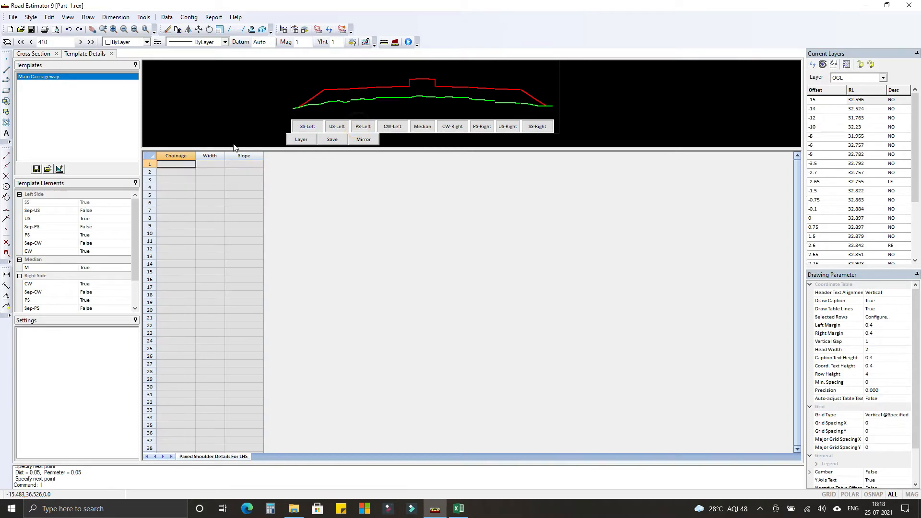
text(410)
key(Tab)
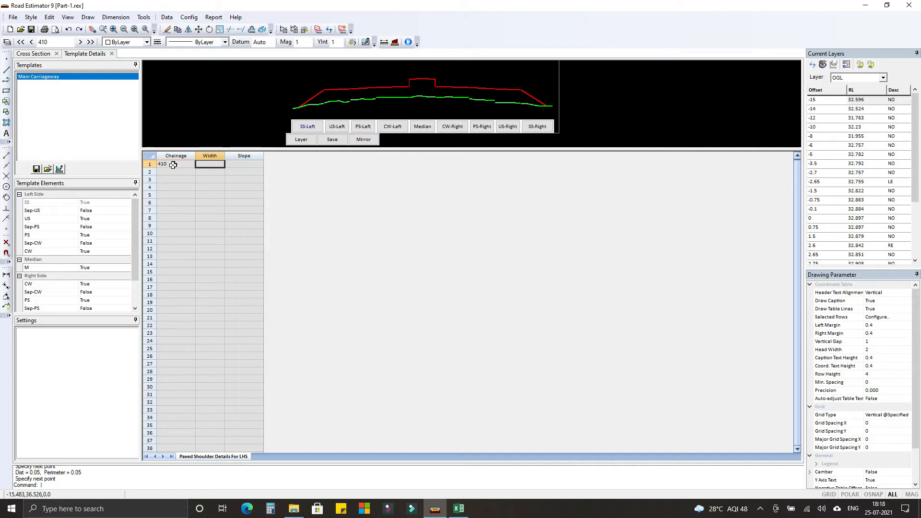
text(2)
key(BackSpace)
key(BackSpace)
key(BackSpace)
key(Tab)
Set the LHS paved shoulder's slope to 2.5%, save the details and mirror them to the other side.
text(2)
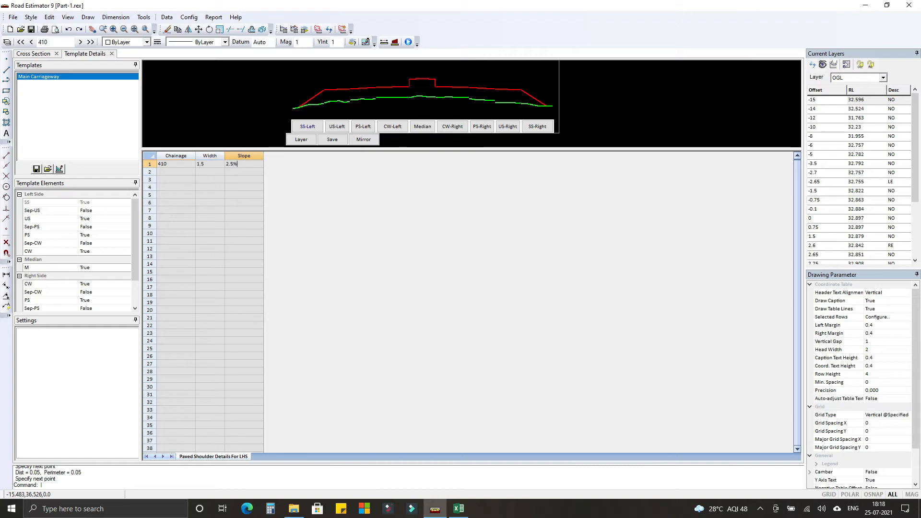
key(Return)
click(335, 140)
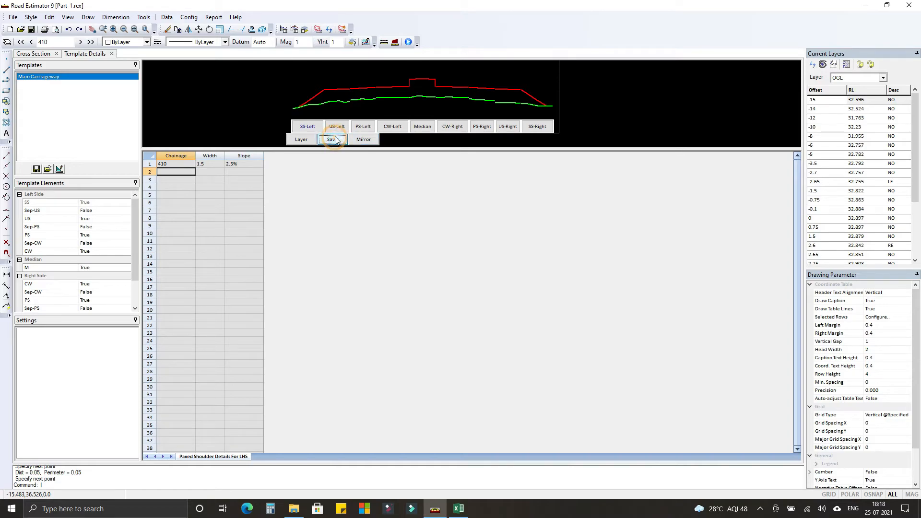
click(363, 141)
Define the LHS unpaved shoulder at chainage 410 with width 1.5 and slope 30%, and save it.
click(337, 126)
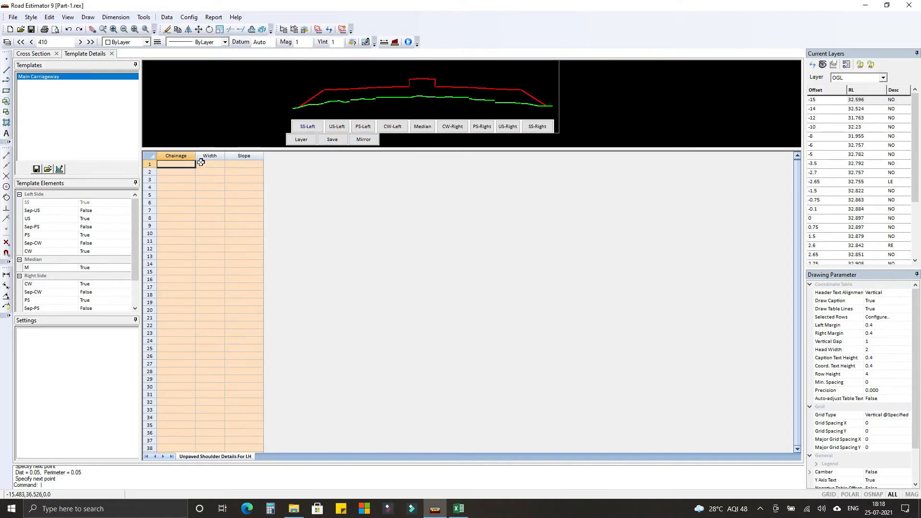
text(1)
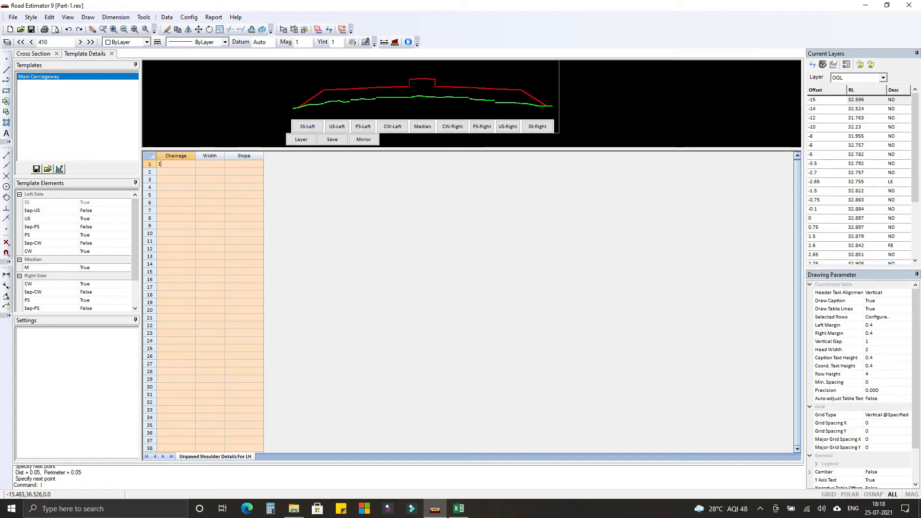
text(0410)
click(198, 165)
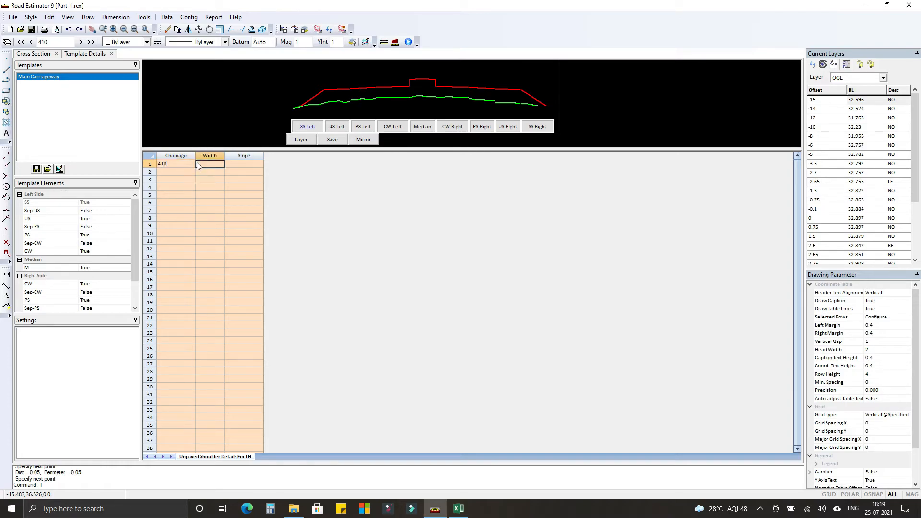
text(3.05)
key(Tab)
text(30%)
key(Tab)
click(329, 139)
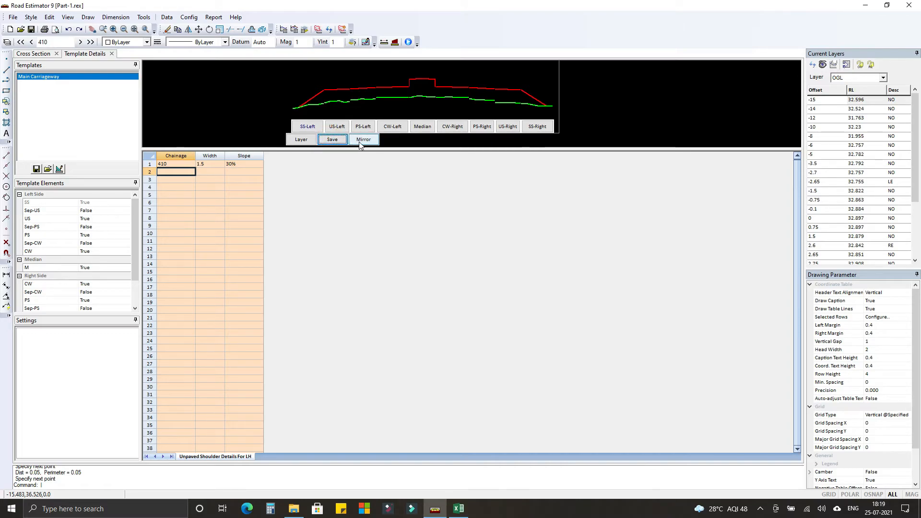
Set the left side slope at chainage 410 to 1 in 2 for both fill and cut, mirror it and save.
click(308, 126)
click(180, 165)
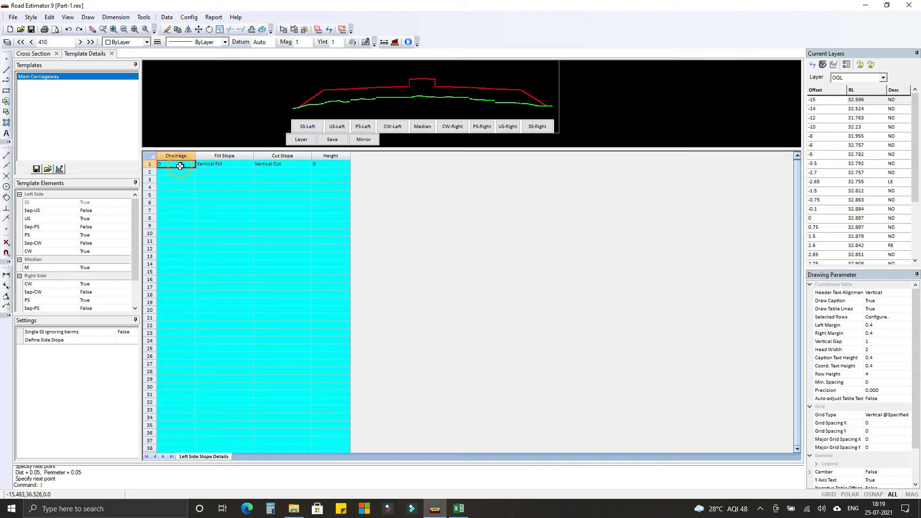
text(410)
key(Tab)
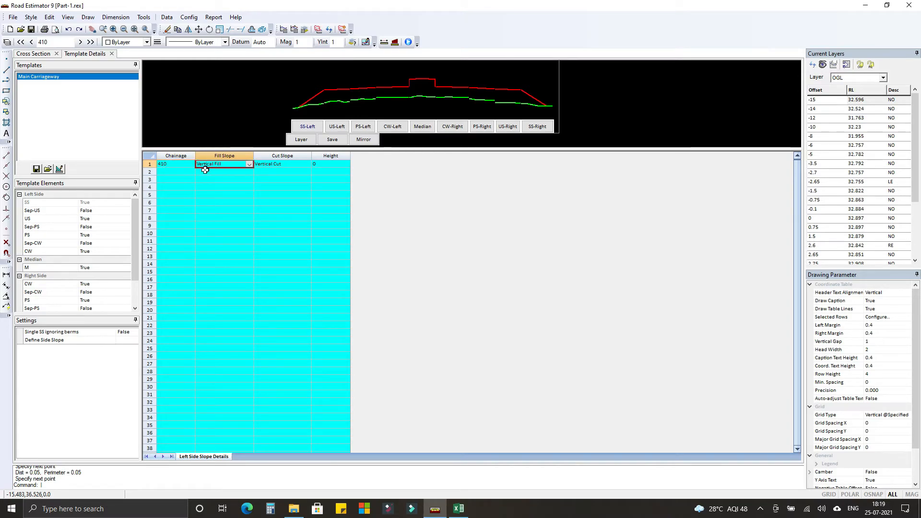
click(249, 164)
click(234, 183)
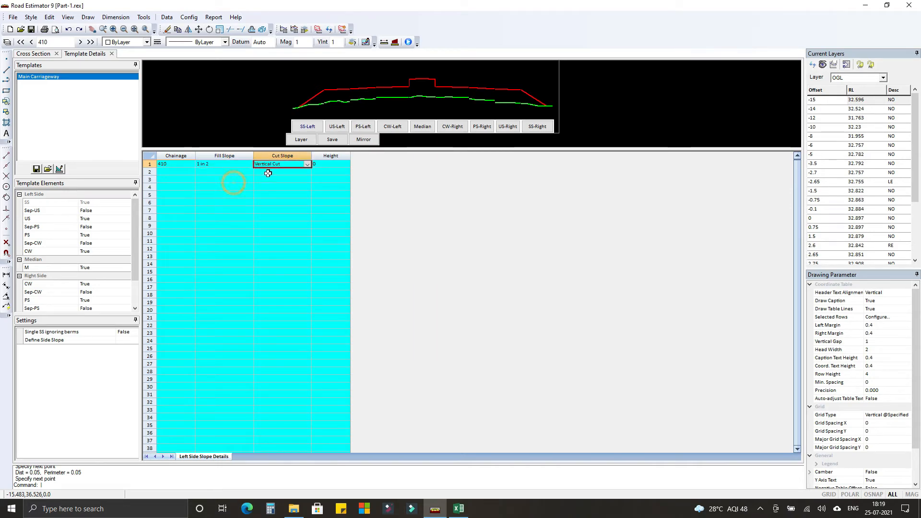
click(306, 164)
click(286, 183)
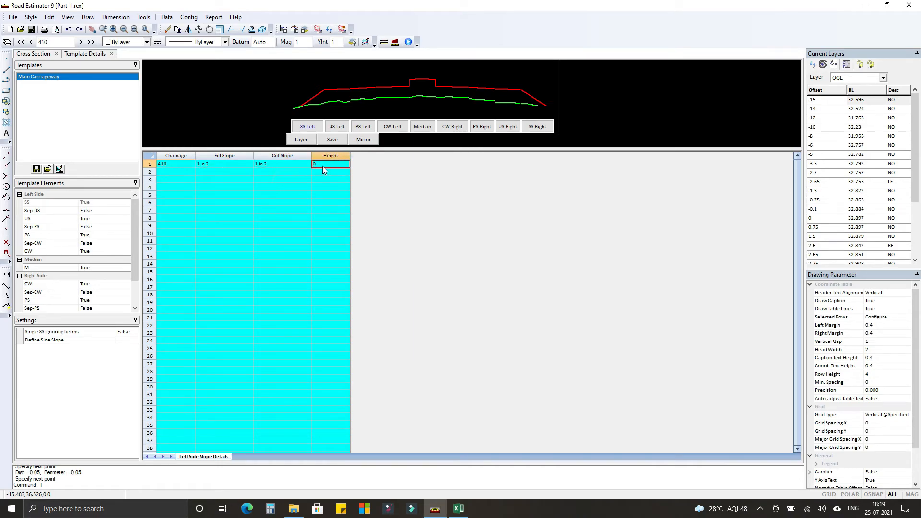
key(Return)
click(363, 140)
click(331, 142)
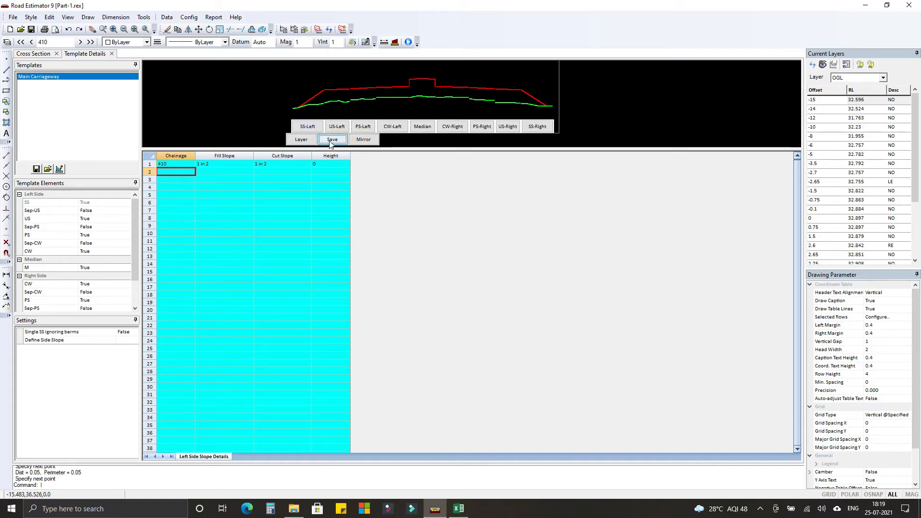
Assign the LHS and RHS layer groups to chainage 410 and save the assignment.
click(301, 140)
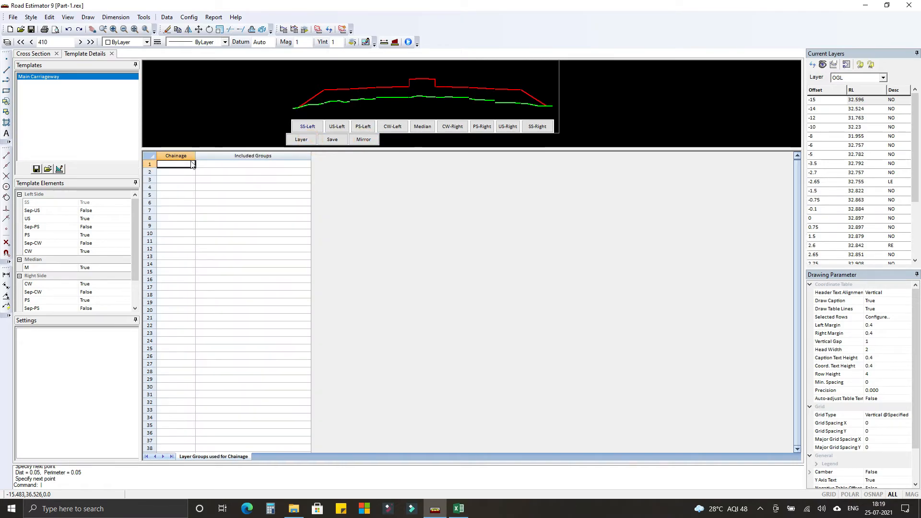
text(410)
key(Tab)
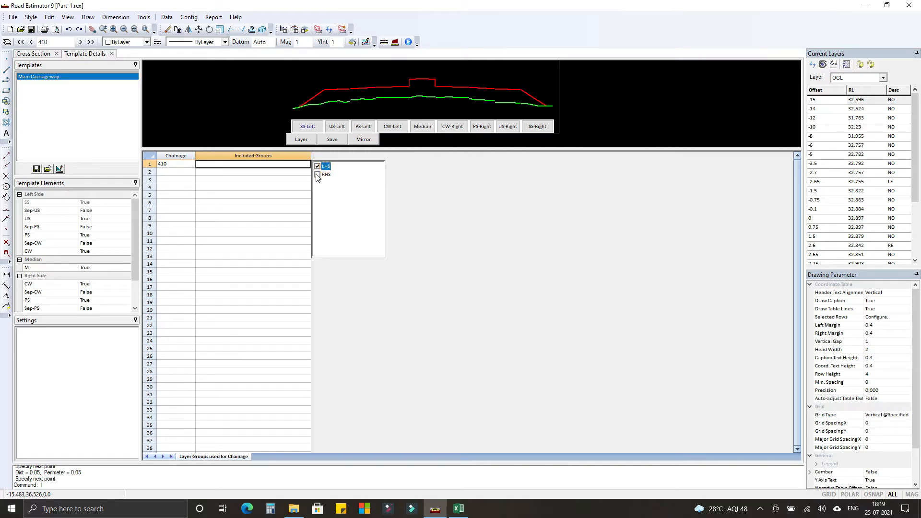
click(179, 172)
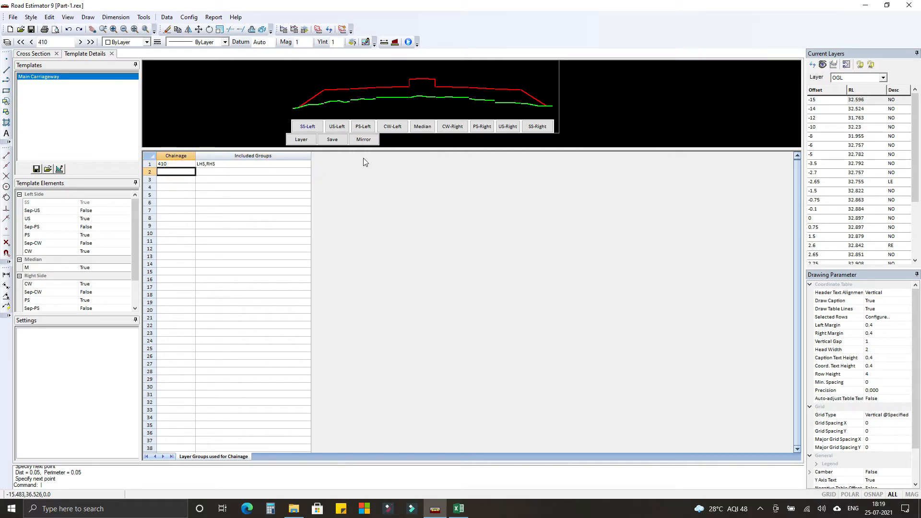
click(332, 139)
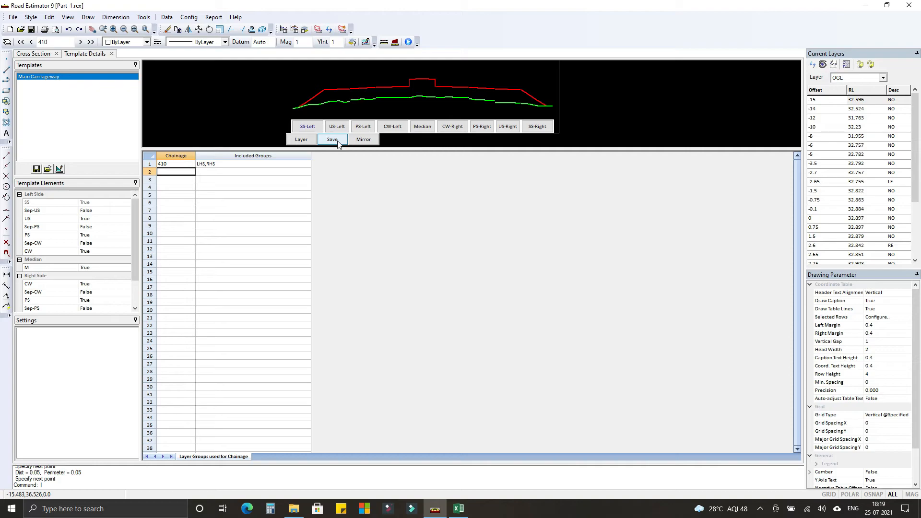
Close the template details, process the cross section data and inspect the median and pavement layers in the drawing.
click(112, 53)
click(317, 30)
click(549, 302)
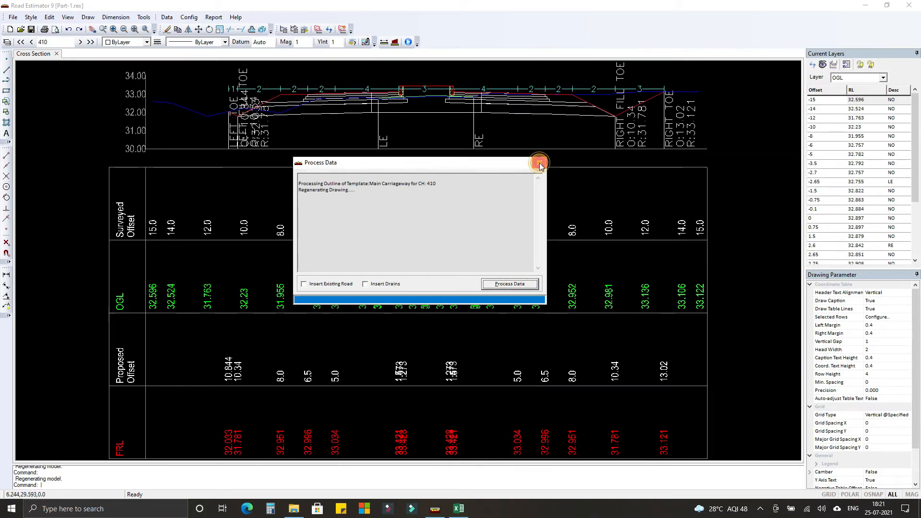
click(539, 166)
middle_drag(427, 155, 428, 247)
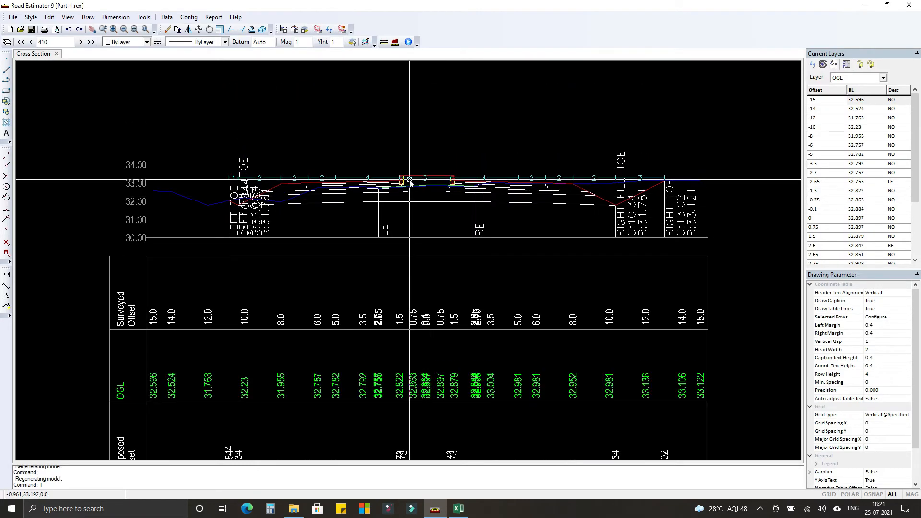
scroll(410, 180, up, 4)
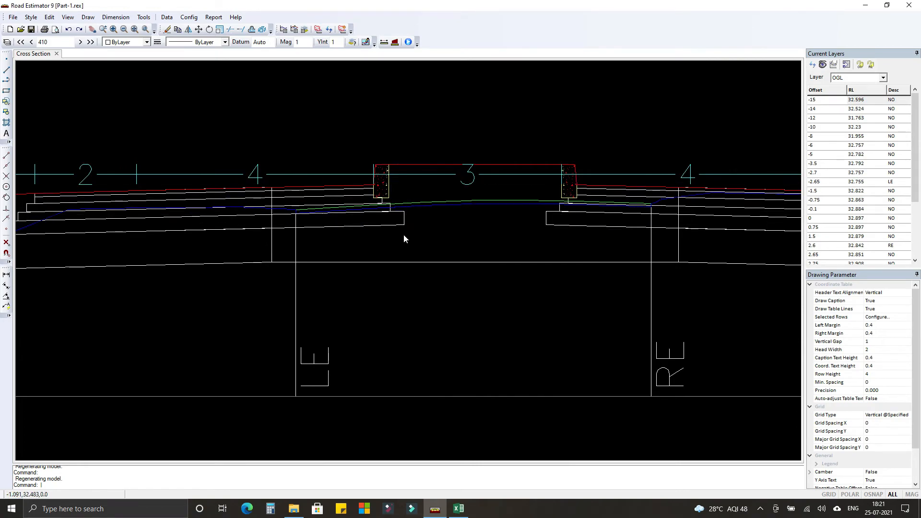
scroll(403, 238, down, 4)
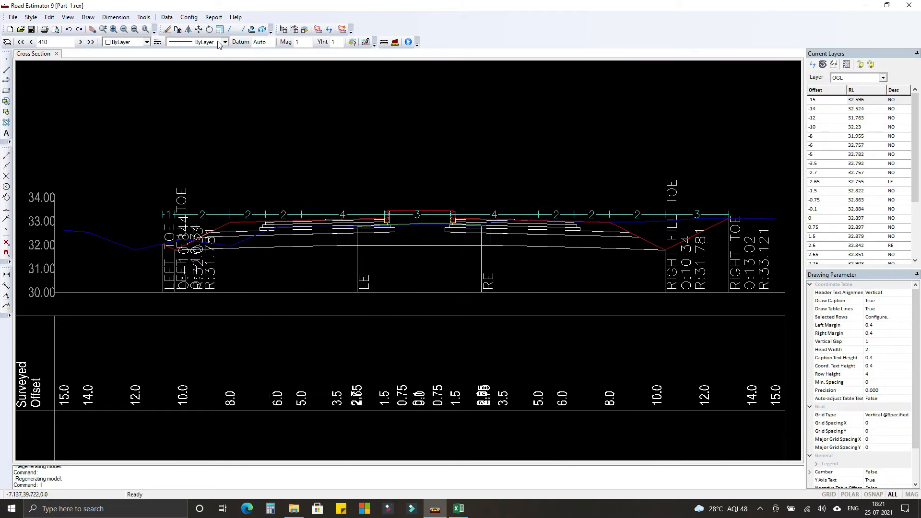
In the cross section settings, set dimension offset 1, dimension text height 0.3 and precision 0.000, and save the dimension set.
click(188, 17)
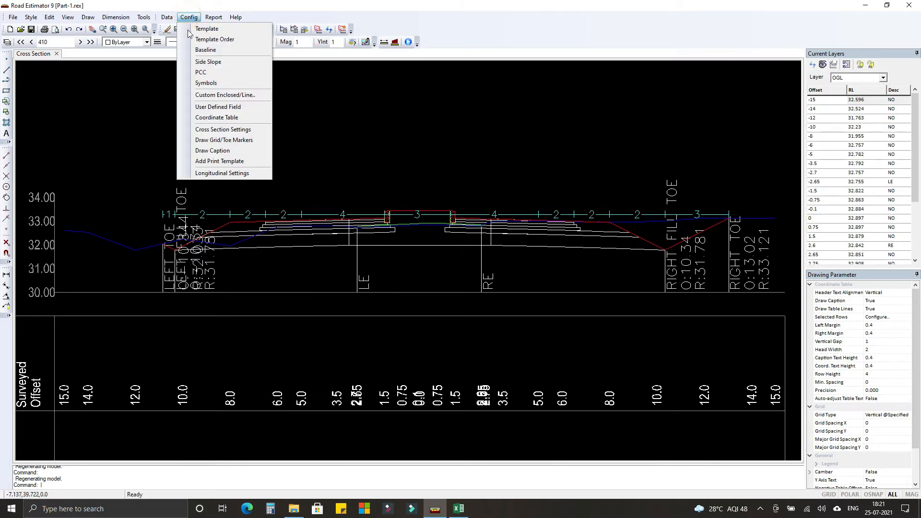
click(205, 131)
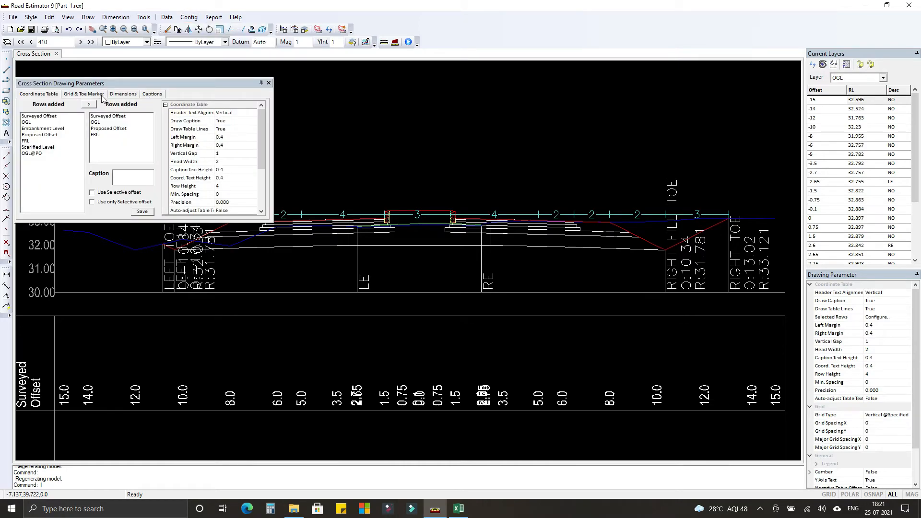
click(120, 95)
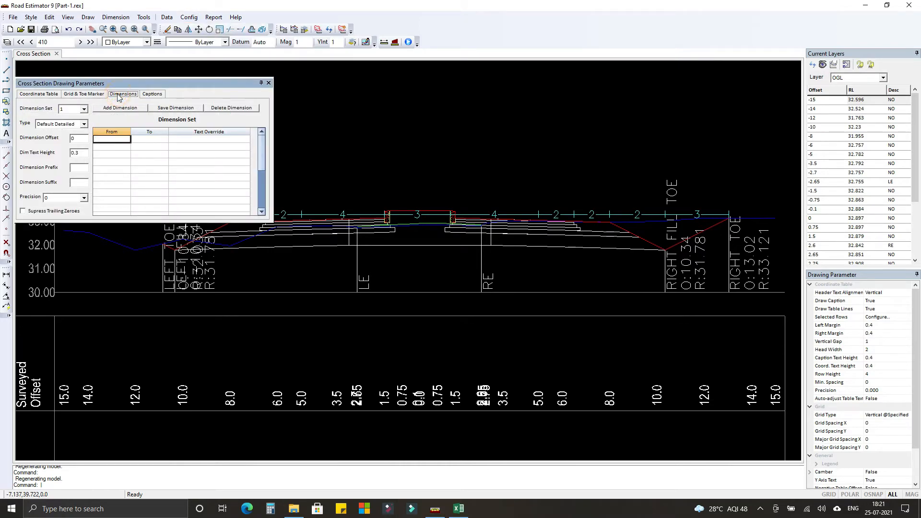
click(77, 153)
click(85, 139)
drag(75, 138, 66, 142)
click(76, 198)
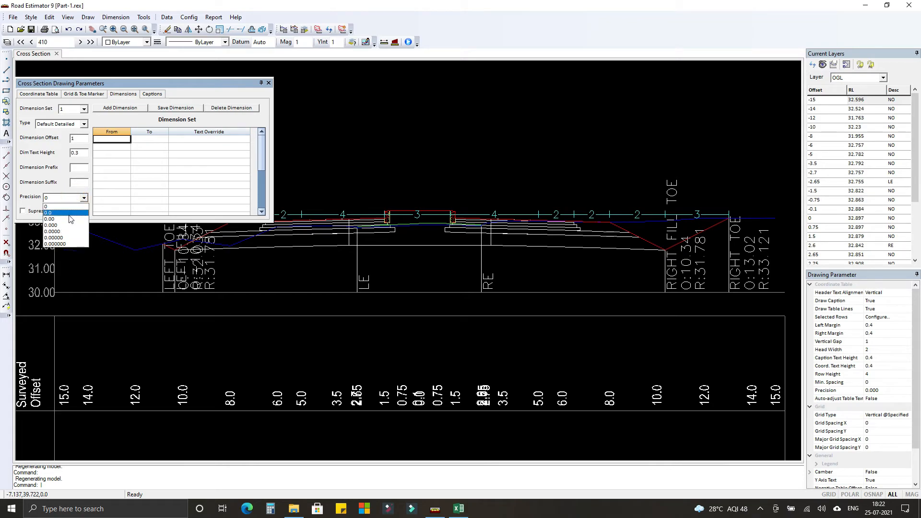
click(66, 226)
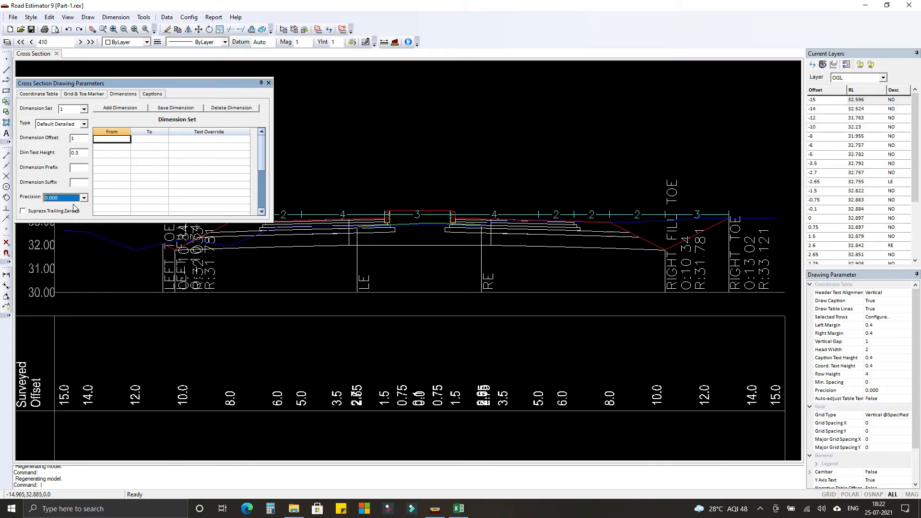
click(163, 109)
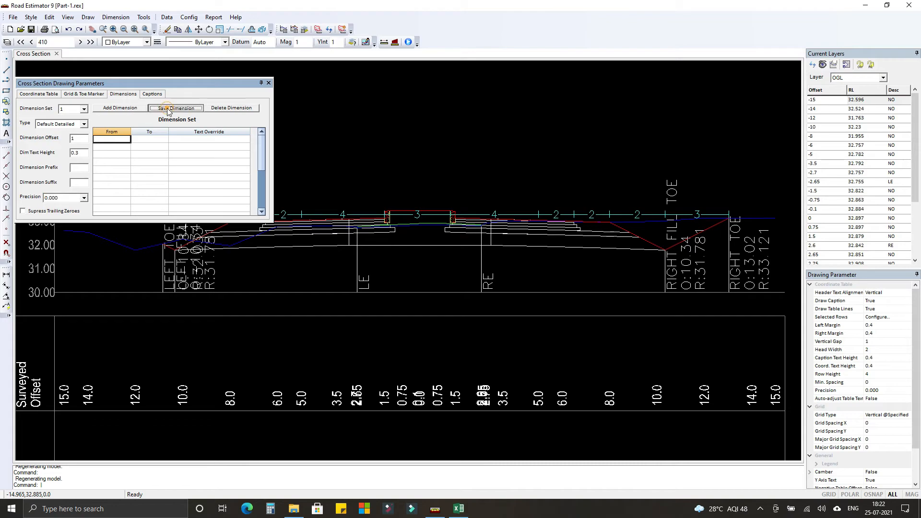
Reduce the toe marker text height, save the cross section drawing parameters and close them.
click(91, 95)
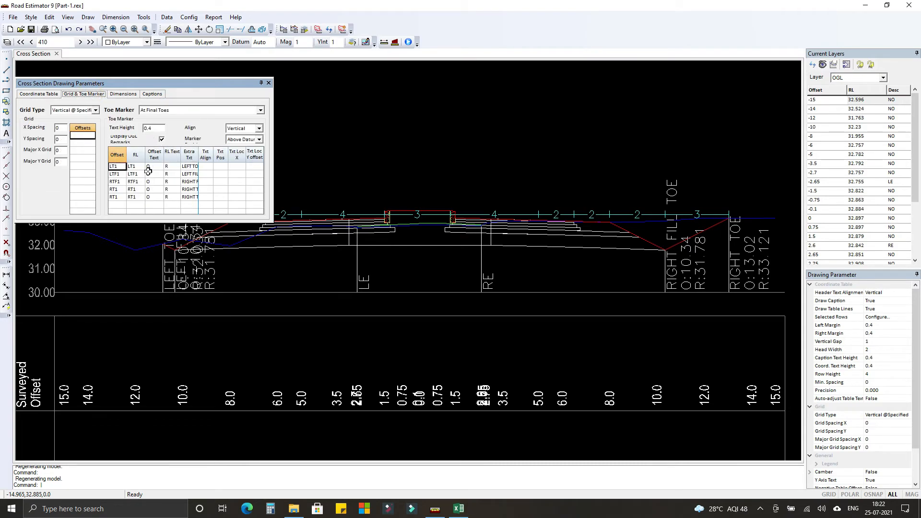
click(154, 128)
click(46, 95)
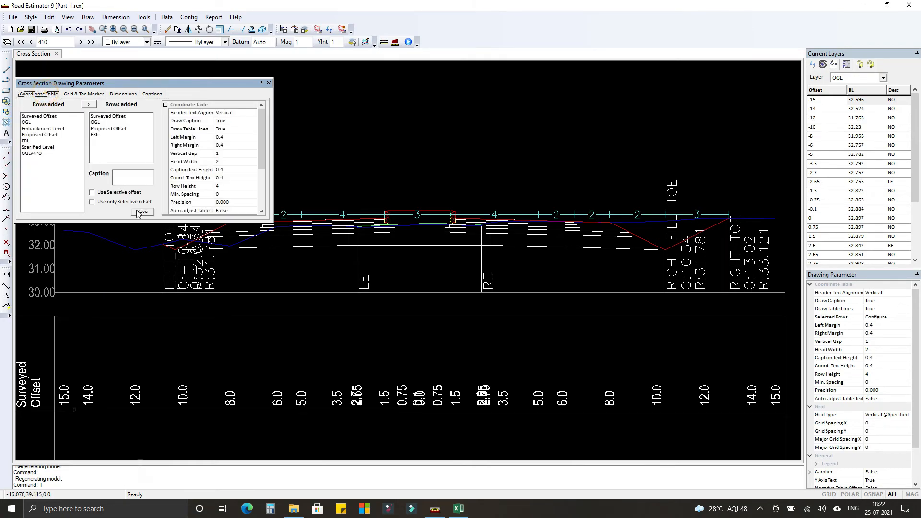
click(268, 83)
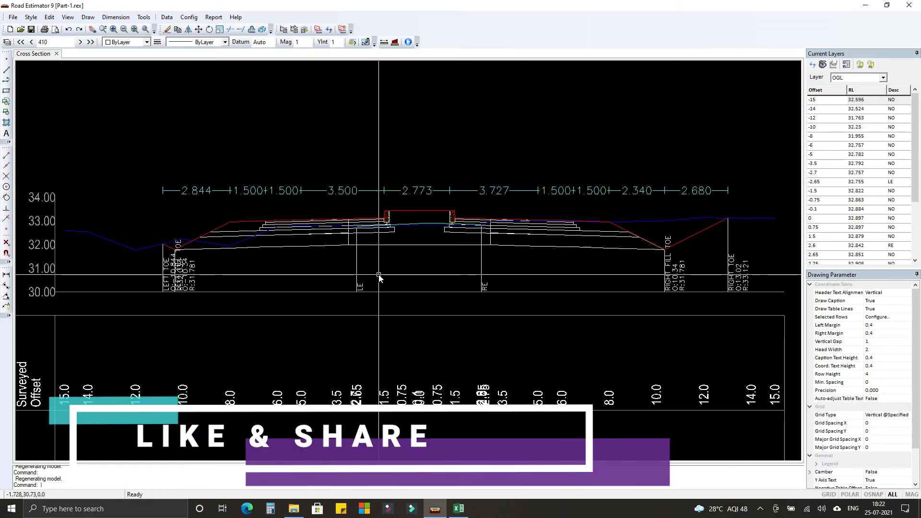
Examine the cross section's dimensions, toe markers, median kerbs and pavement layers up close.
scroll(384, 230, down, 2)
scroll(384, 228, down, 3)
mouse_move(387, 290)
middle_down()
mouse_move(396, 226)
mouse_move(391, 321)
middle_up()
scroll(387, 295, up, 3)
scroll(388, 302, down, 2)
scroll(397, 211, up, 6)
scroll(339, 220, down, 4)
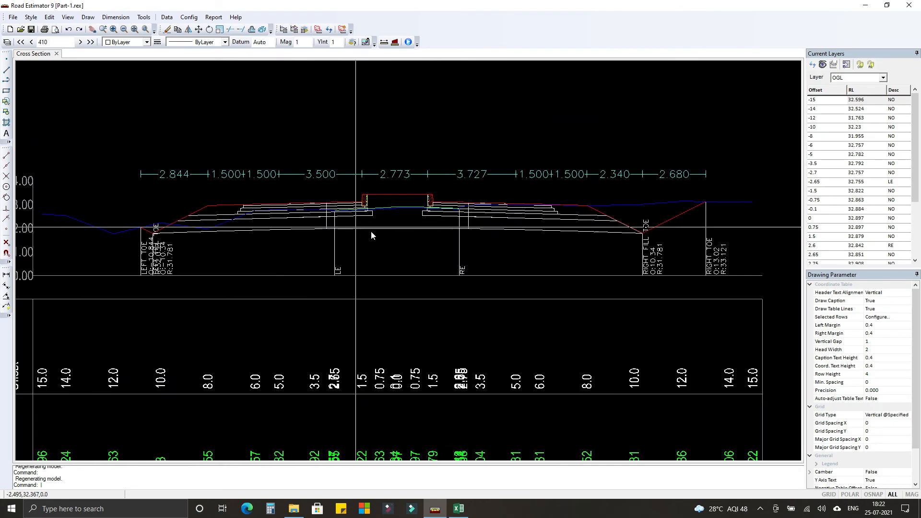
scroll(339, 218, up, 5)
scroll(466, 244, up, 5)
middle_drag(78, 217, 391, 239)
scroll(392, 217, down, 6)
scroll(412, 221, up, 6)
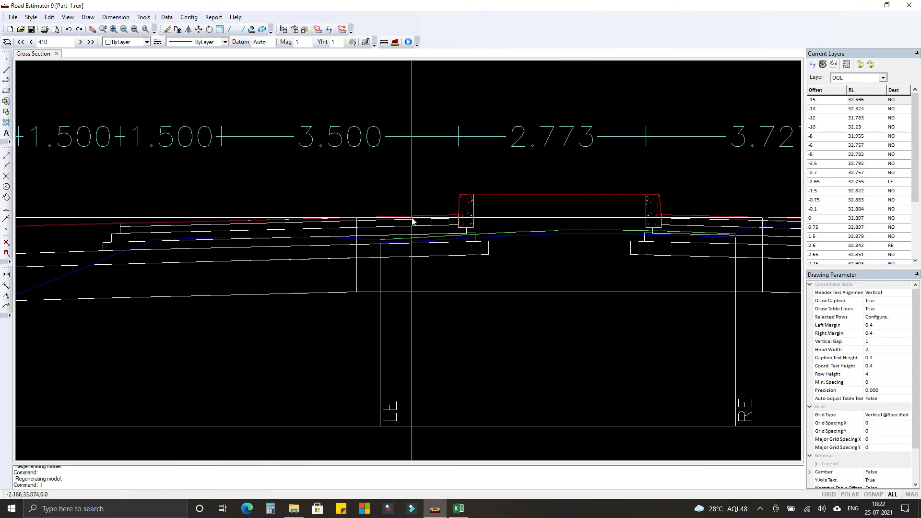
scroll(412, 221, down, 5)
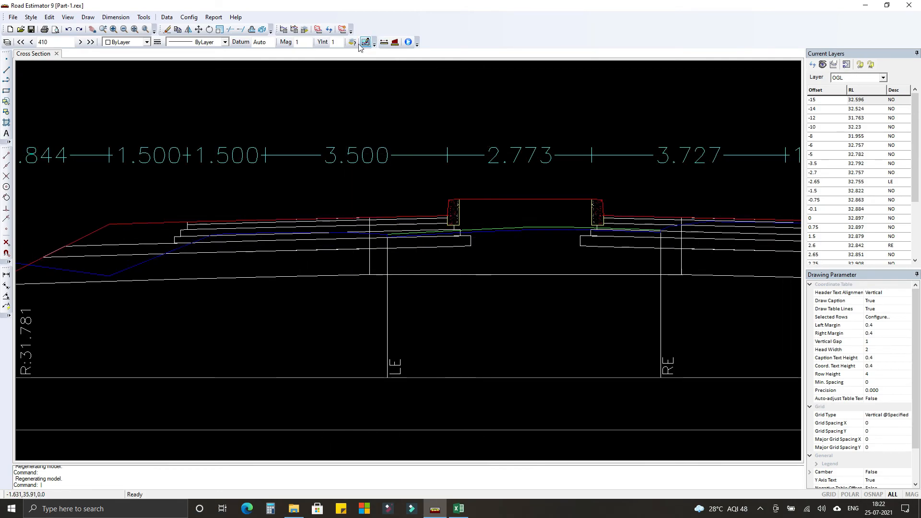
Turn on legend display for the LHS design layer group, save it and return to the cross section.
click(304, 29)
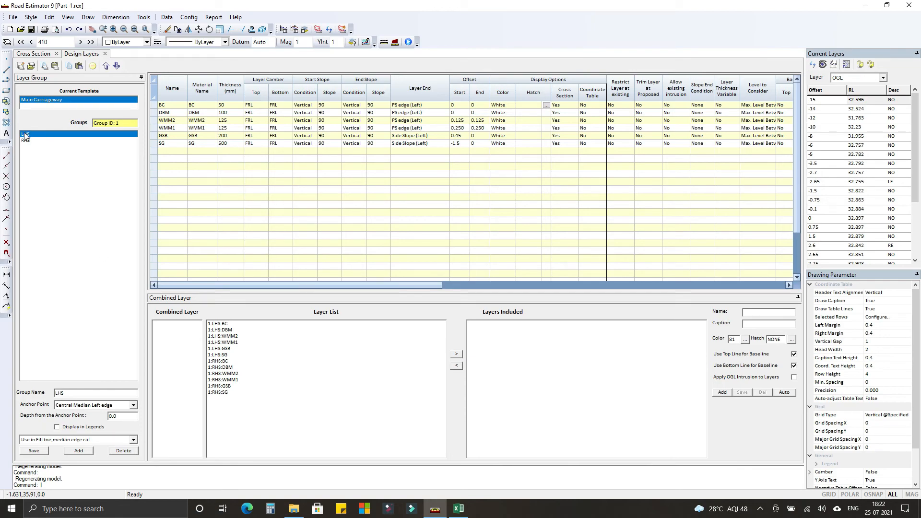
click(57, 427)
click(33, 451)
click(29, 55)
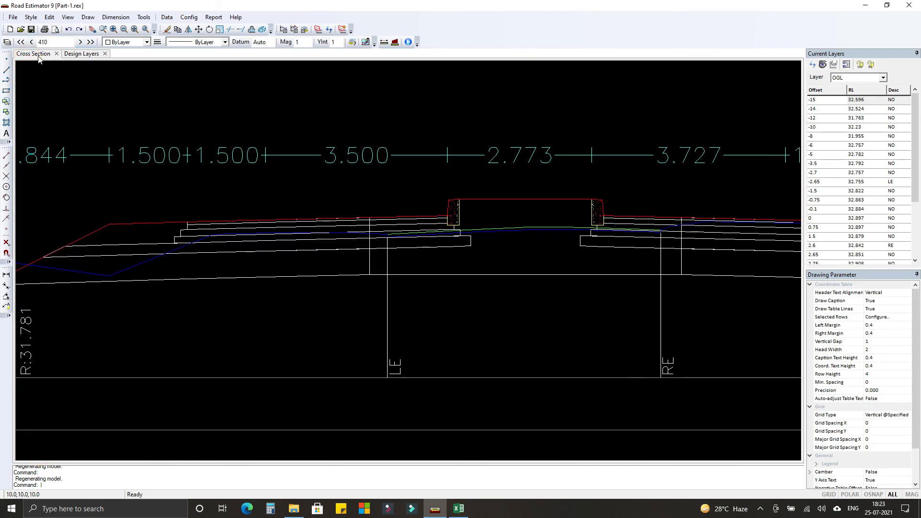
Reprocess the cross section data and inspect the layer legends on the left carriageway.
click(318, 29)
click(549, 302)
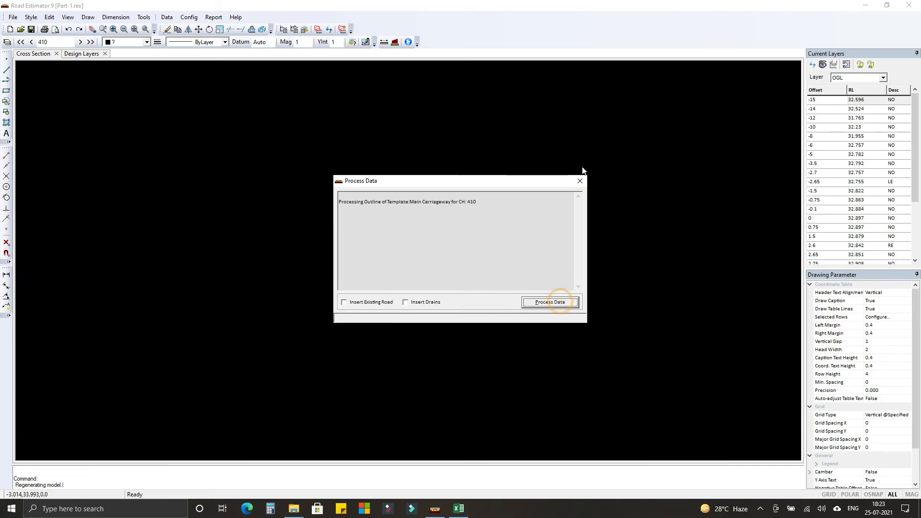
click(579, 185)
scroll(317, 135, up, 5)
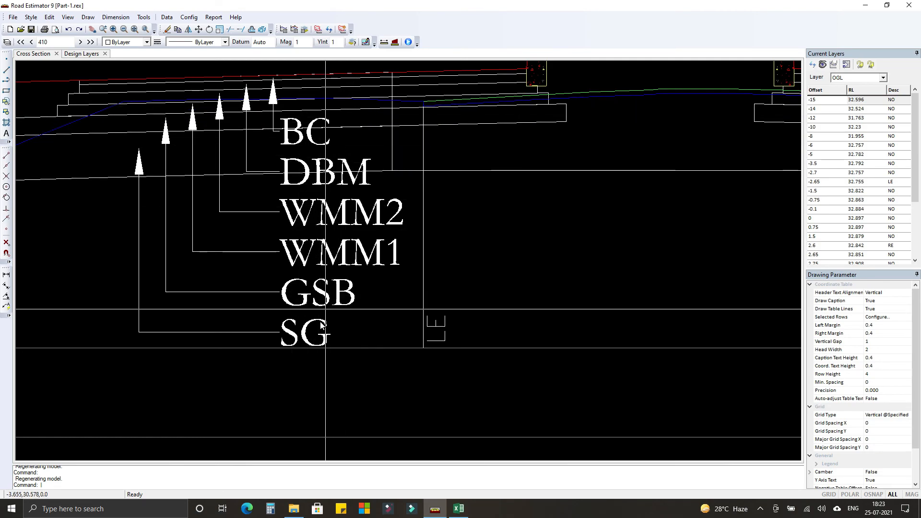
scroll(367, 273, down, 5)
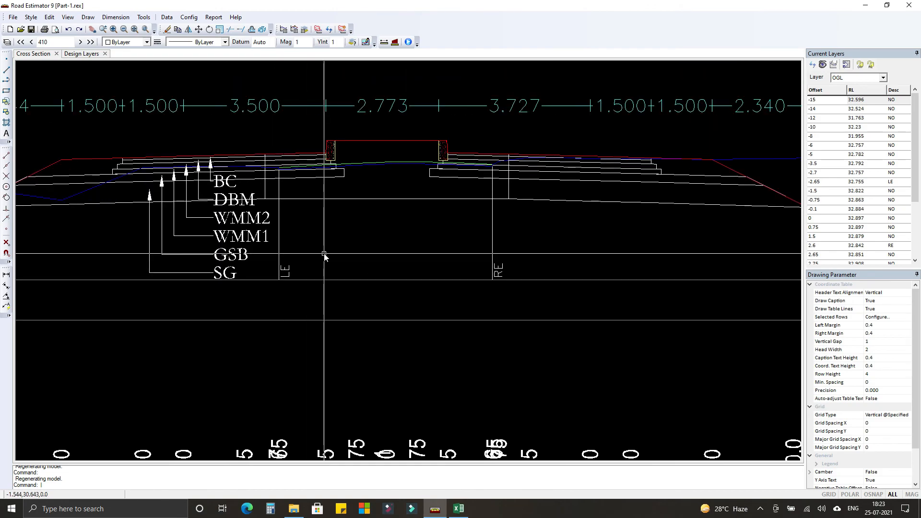
middle_drag(315, 243, 319, 225)
scroll(319, 224, down, 1)
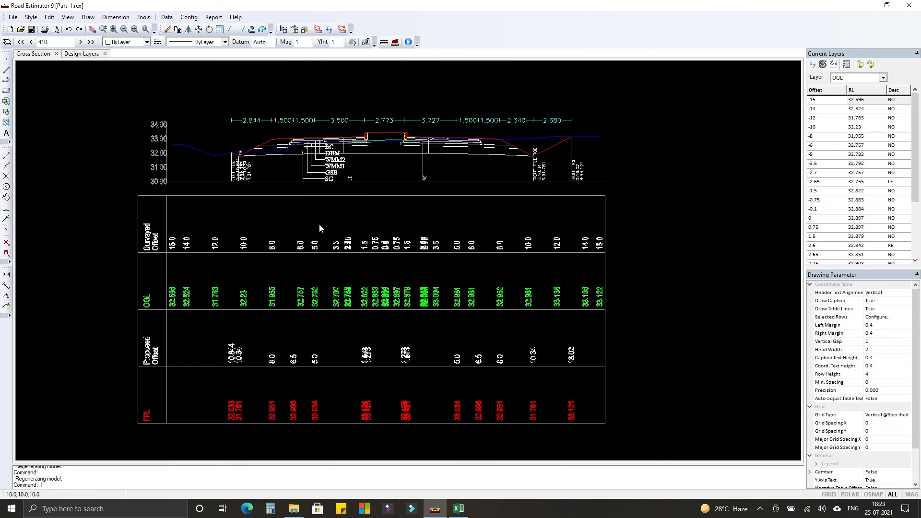